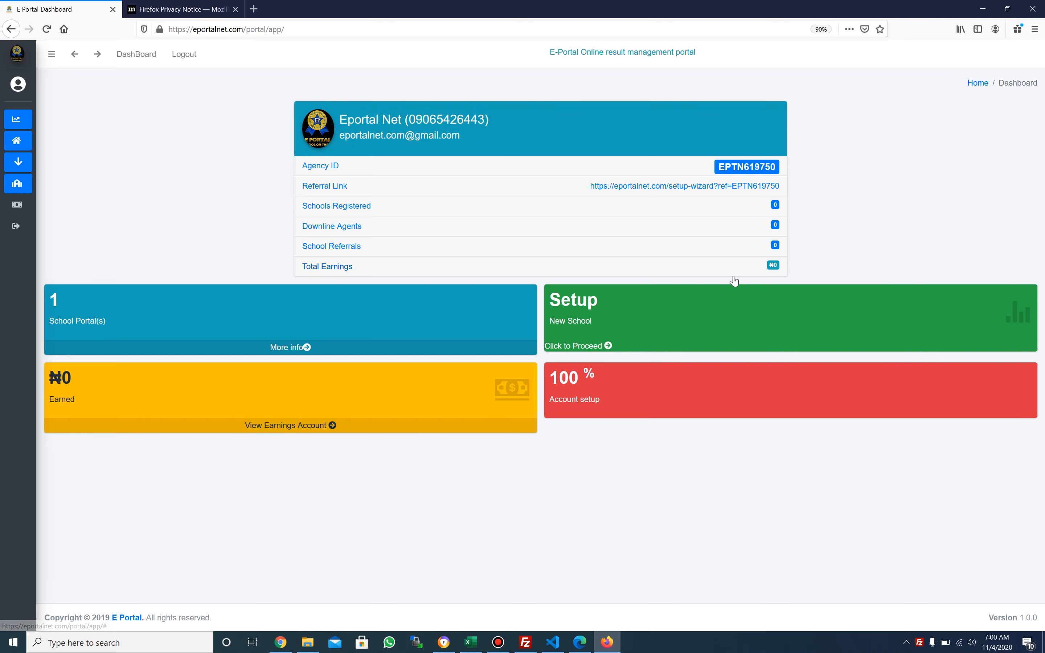
From the dashboard's Setup New School box, open the School Setup Instruction page
left_click(629, 351)
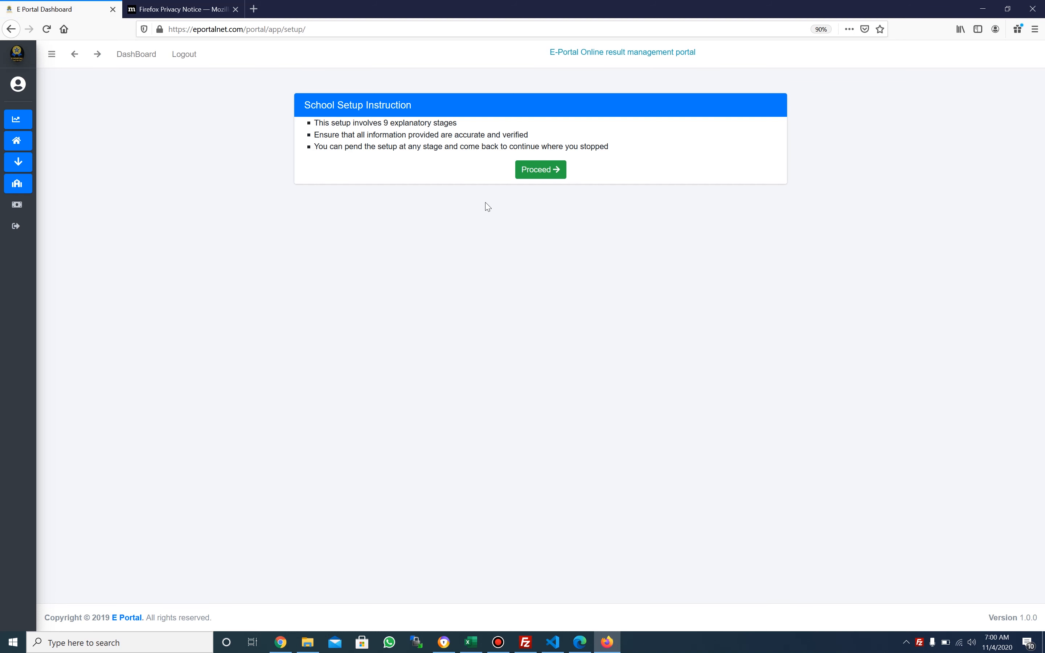
Start a brand-new school setup instead of continuing the existing QUEENBEST SCHOOL setup
left_click(526, 168)
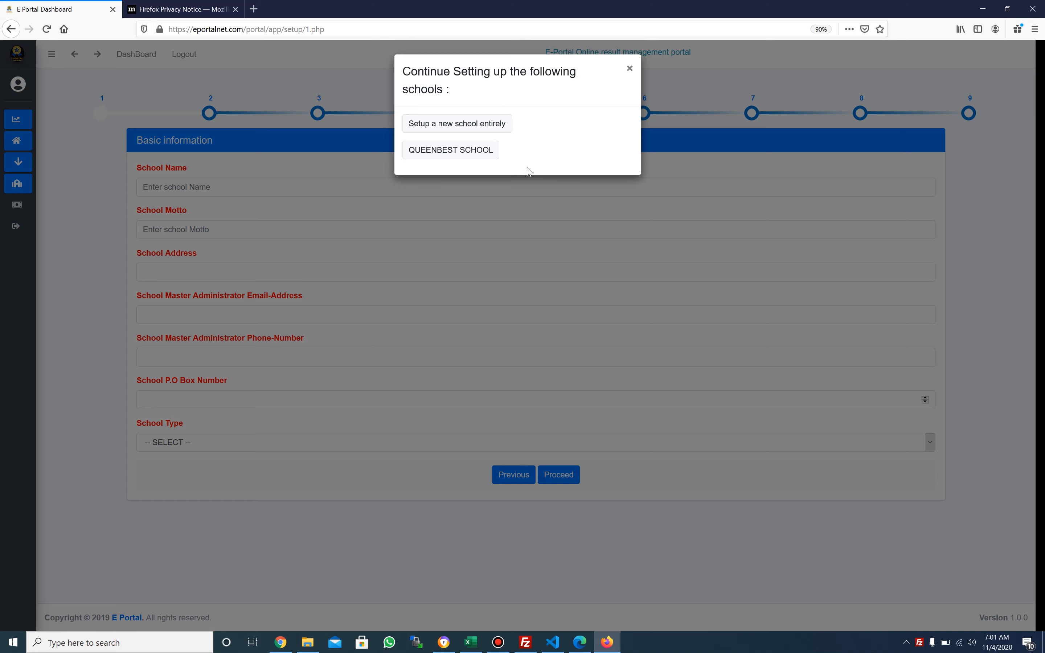
left_click(463, 150)
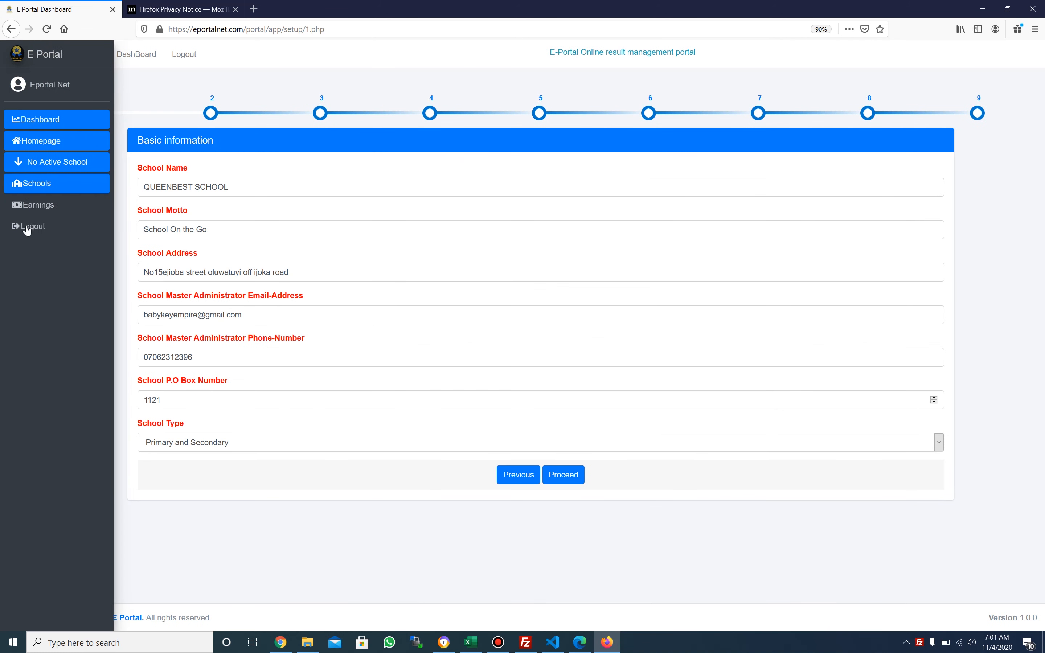
left_click(510, 476)
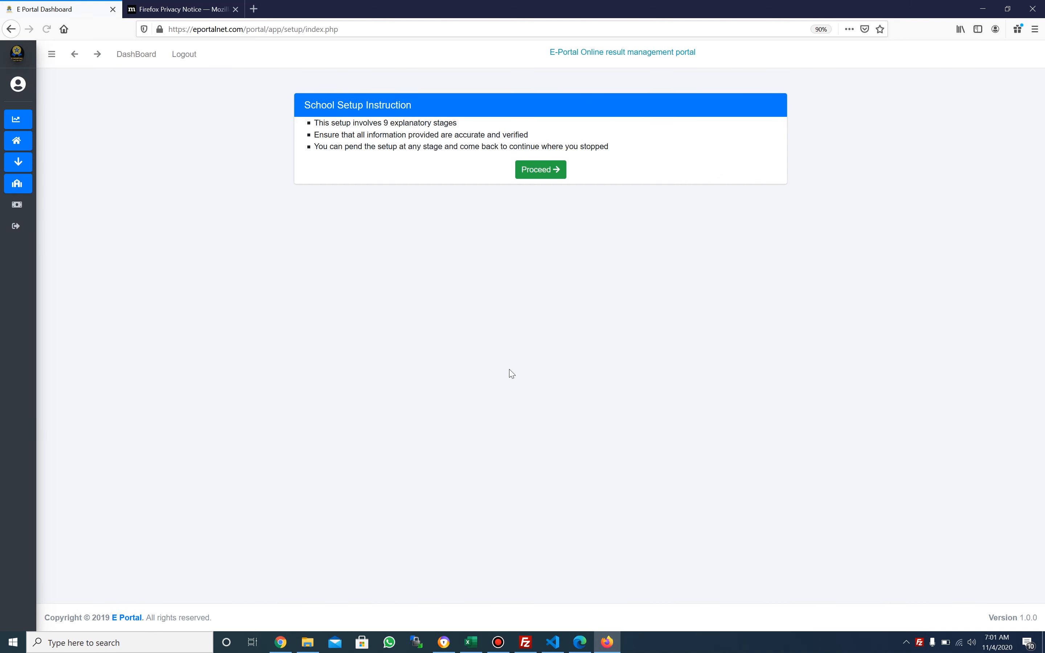
left_click(538, 170)
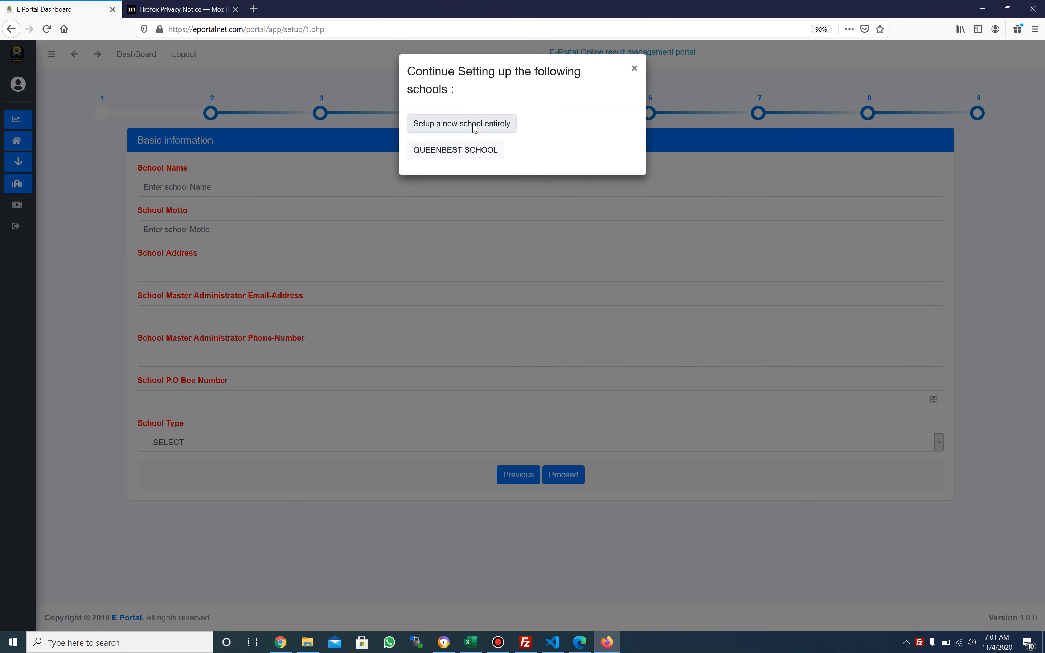
left_click(475, 127)
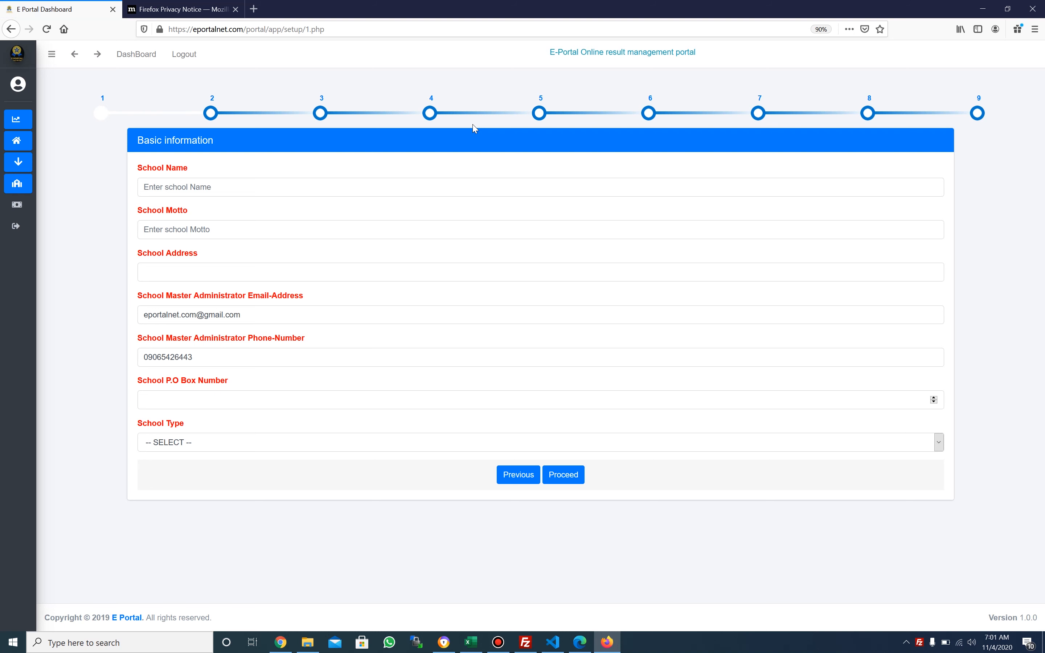
Enter the school name 'Eportal Net Demo College' and motto 'School on the go'
left_click(328, 195)
type("Eportal Net Demo Schoo")
key("BackSpace")
key("BackSpace")
key("BackSpace")
key("BackSpace")
key("BackSpace")
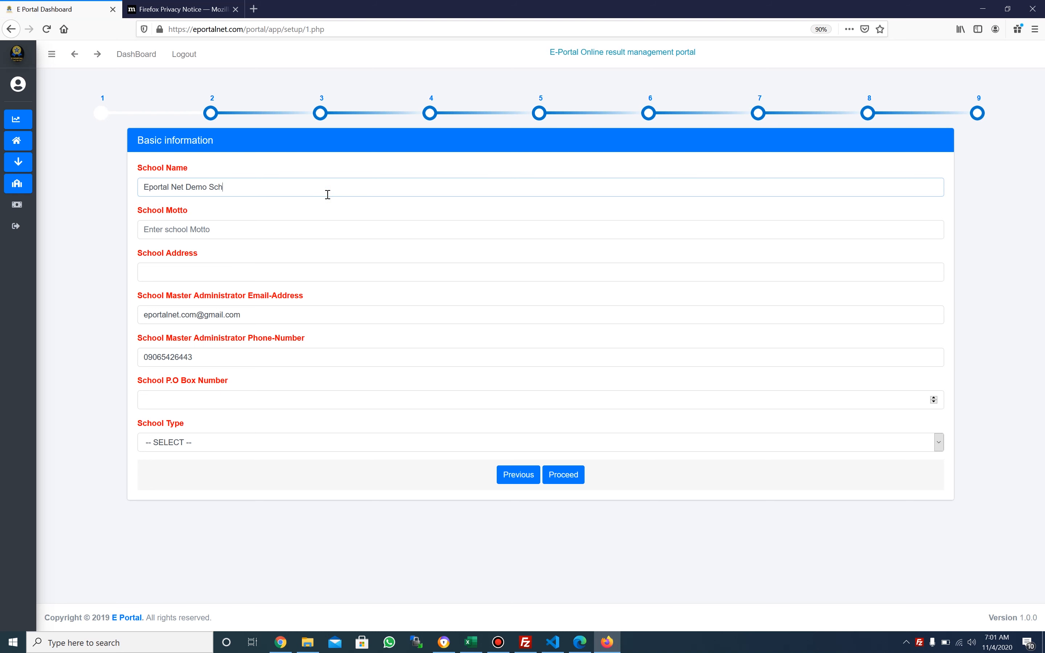
type("College")
left_click(289, 230)
type("School on the")
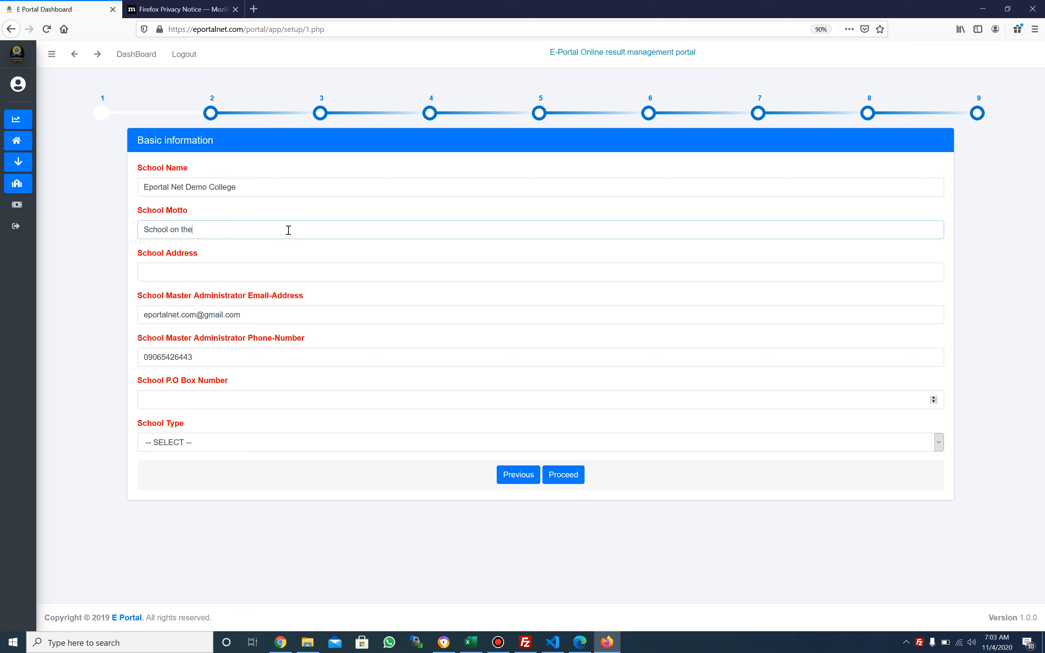
type(" gp")
key("BackSpace")
type("o")
Type the school's street address into the School Address field, correcting typos
left_click(255, 271)
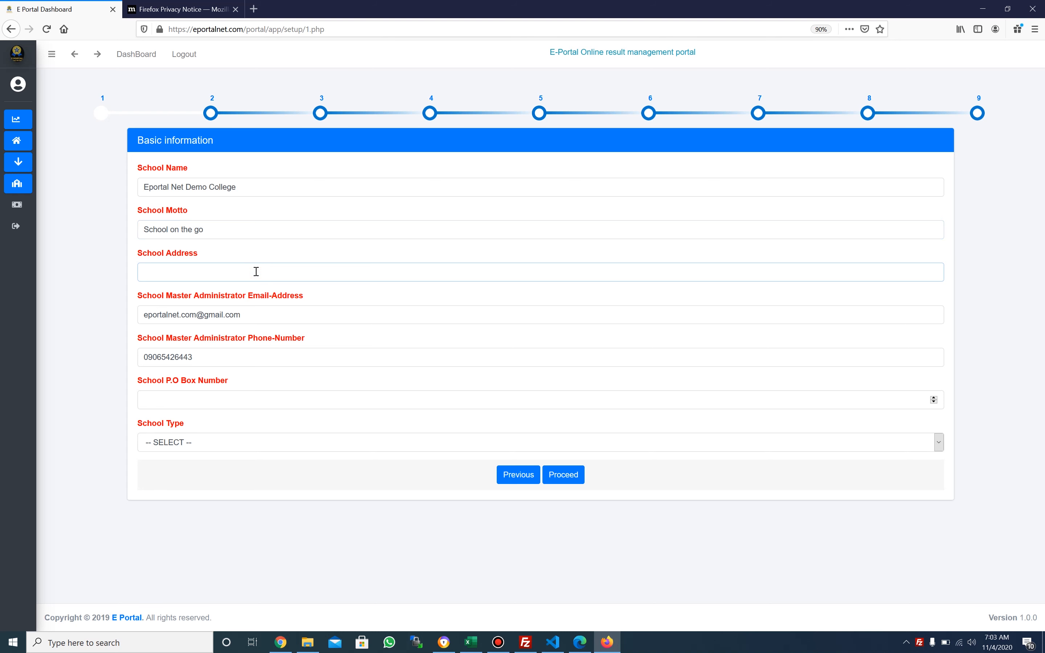
Enter P.O Box 1233, choose Secondary School as the school type, and submit the basic information
left_click(226, 395)
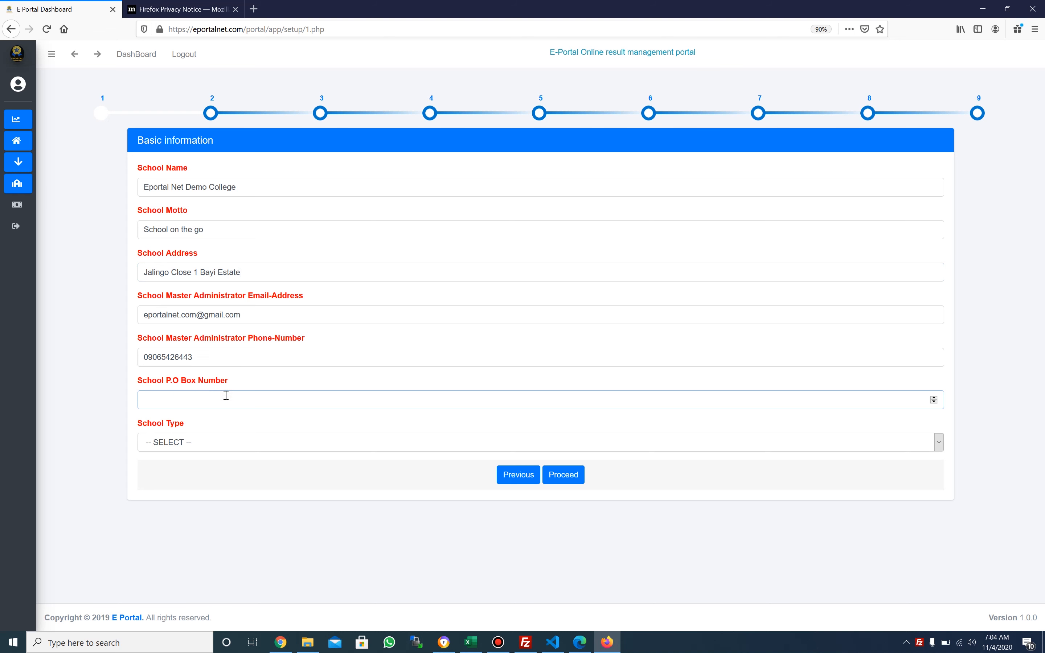
type("1234")
left_click(240, 441)
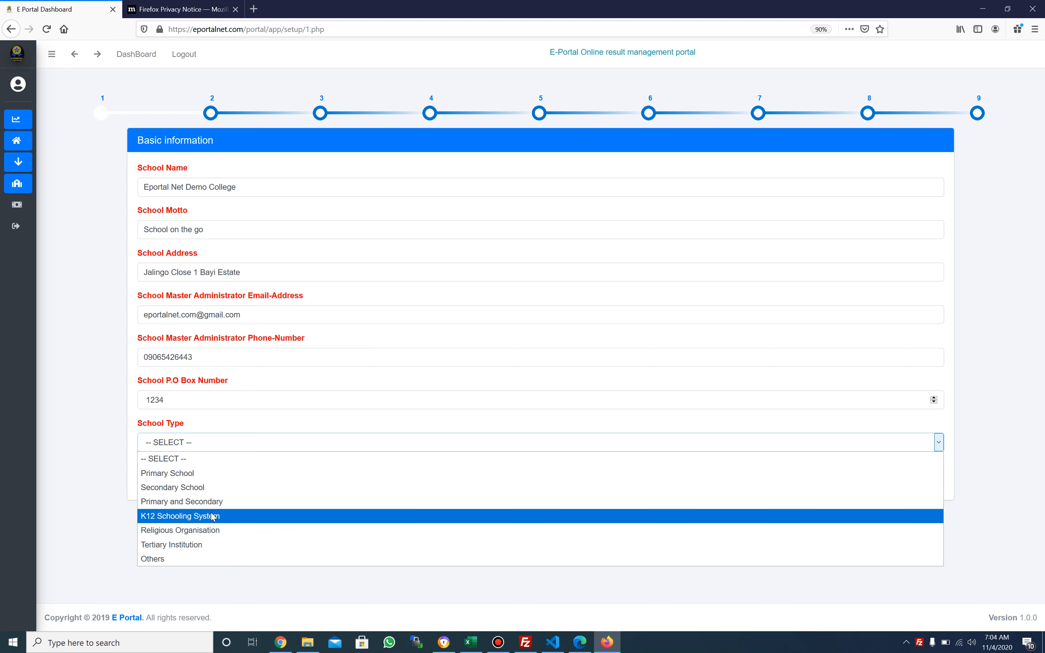
left_click(198, 488)
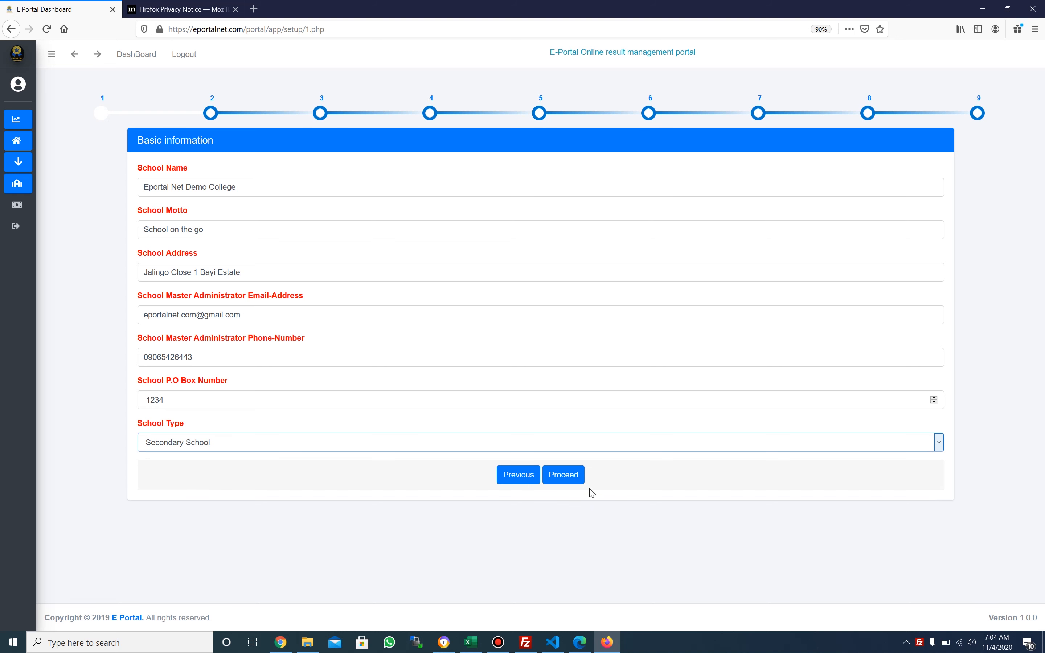
left_click(568, 476)
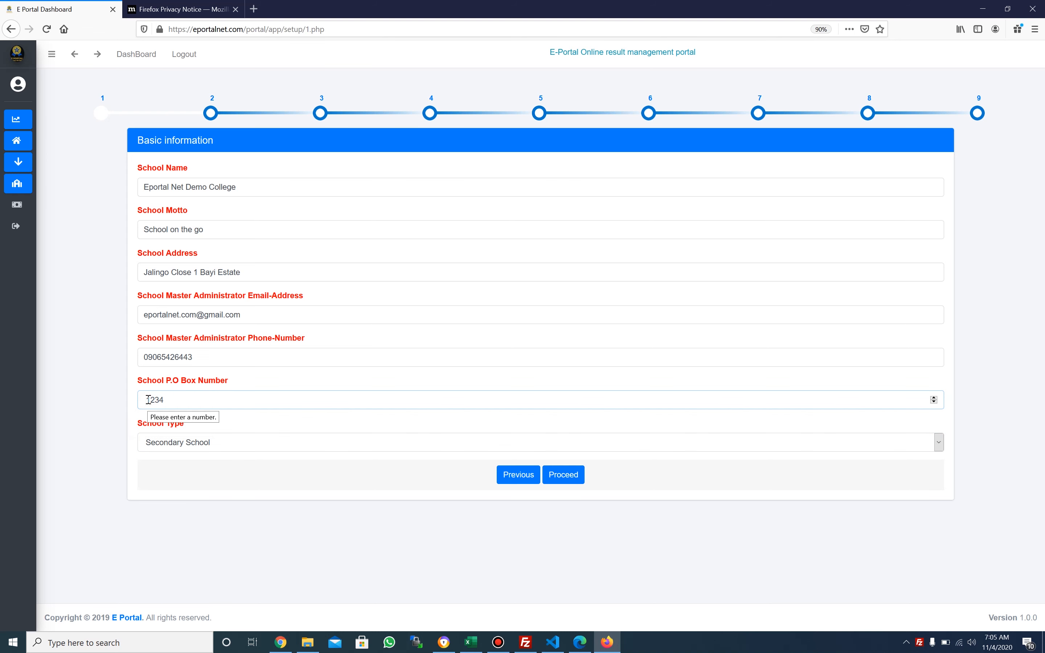
key("BackSpace")
type("3")
left_click(568, 479)
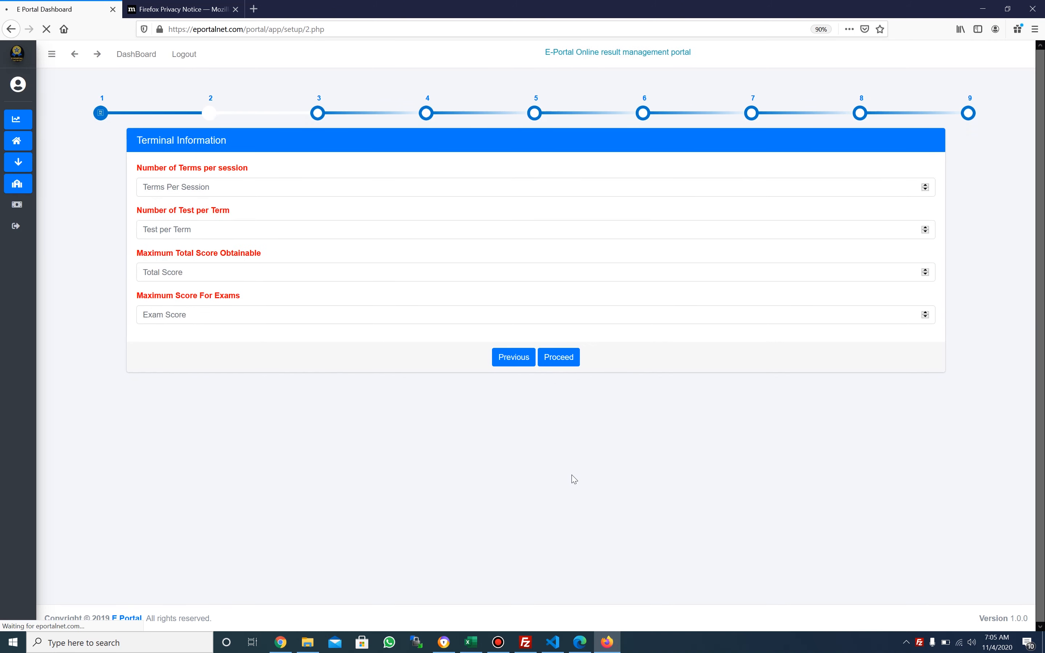
Enter 3 terms, 2 tests per term, max total 100, exam 60, and 20 for each test
left_click(370, 183)
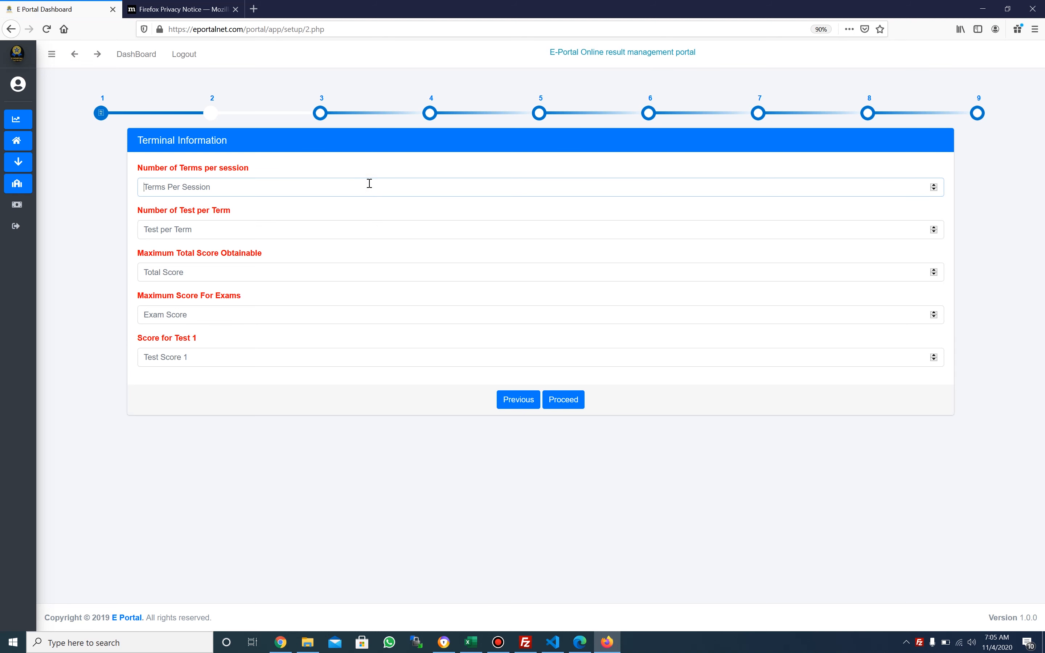
type("3")
left_click(345, 229)
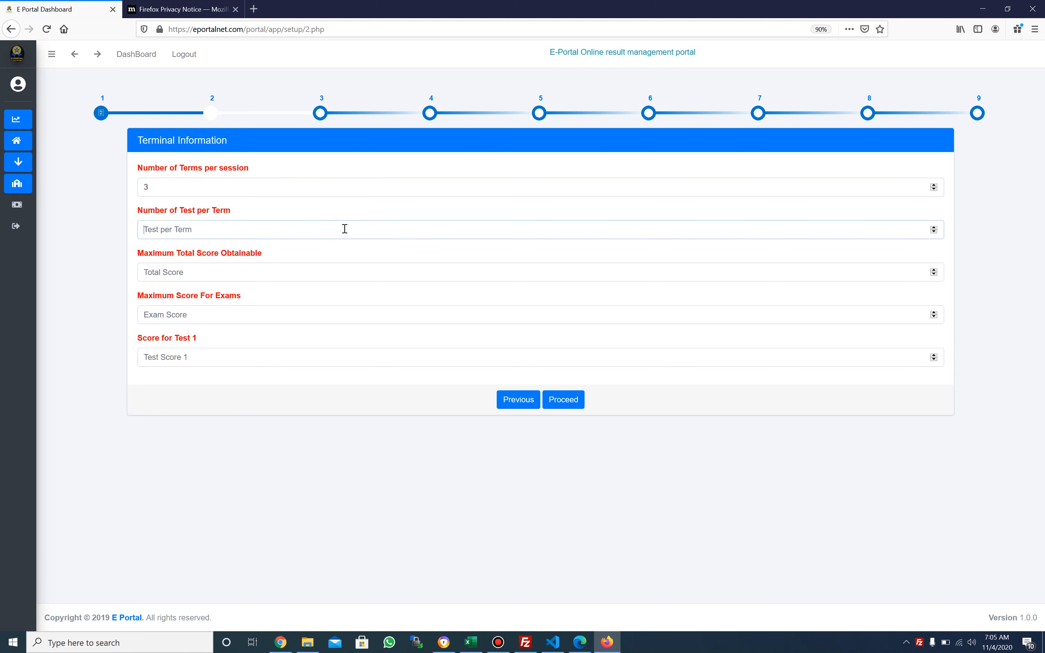
type("2")
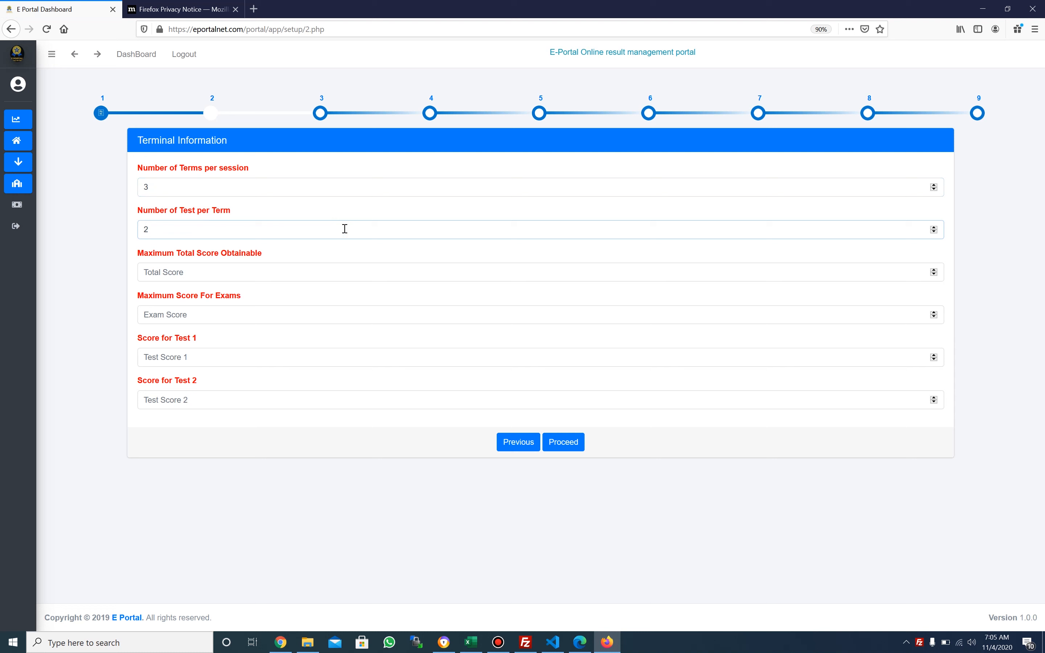
left_click(319, 275)
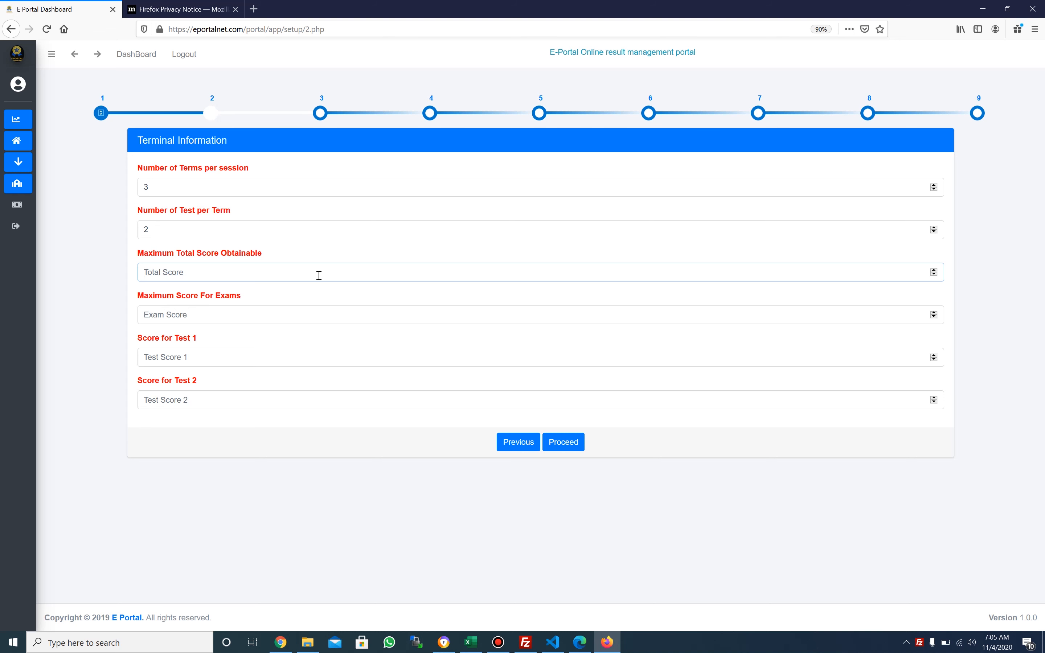
type("100")
left_click(290, 320)
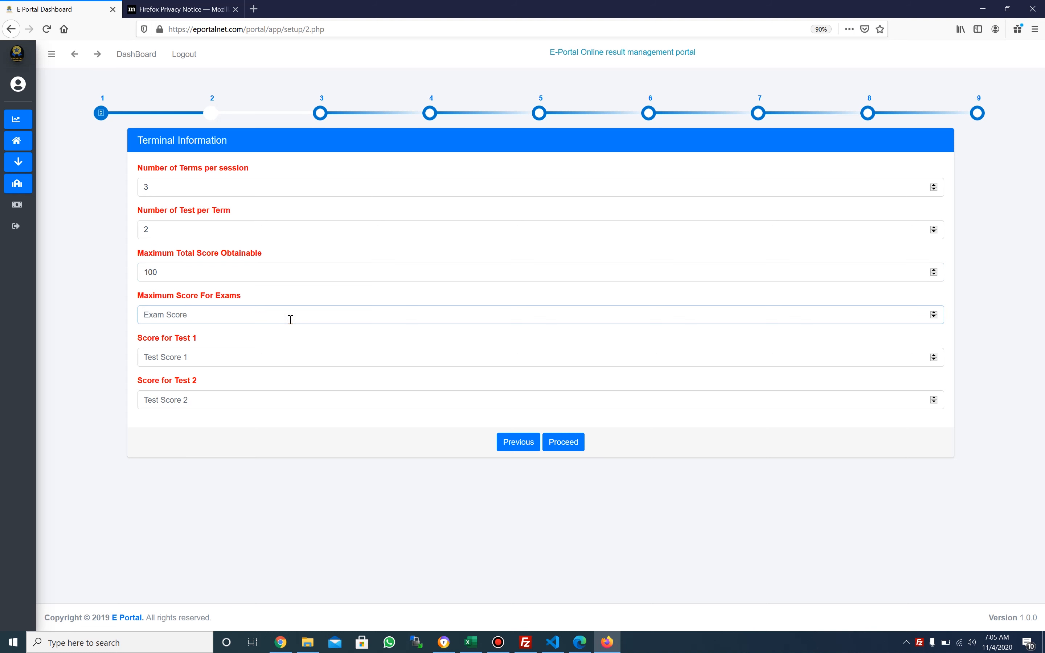
type("60")
left_click(272, 357)
type("20")
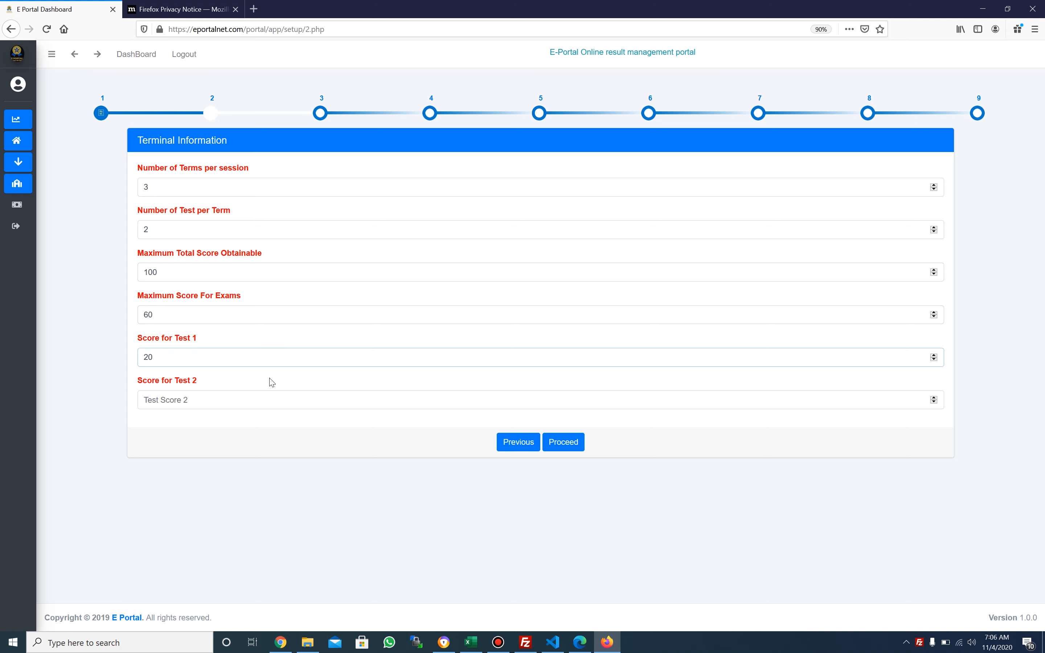
left_click(261, 395)
type("20")
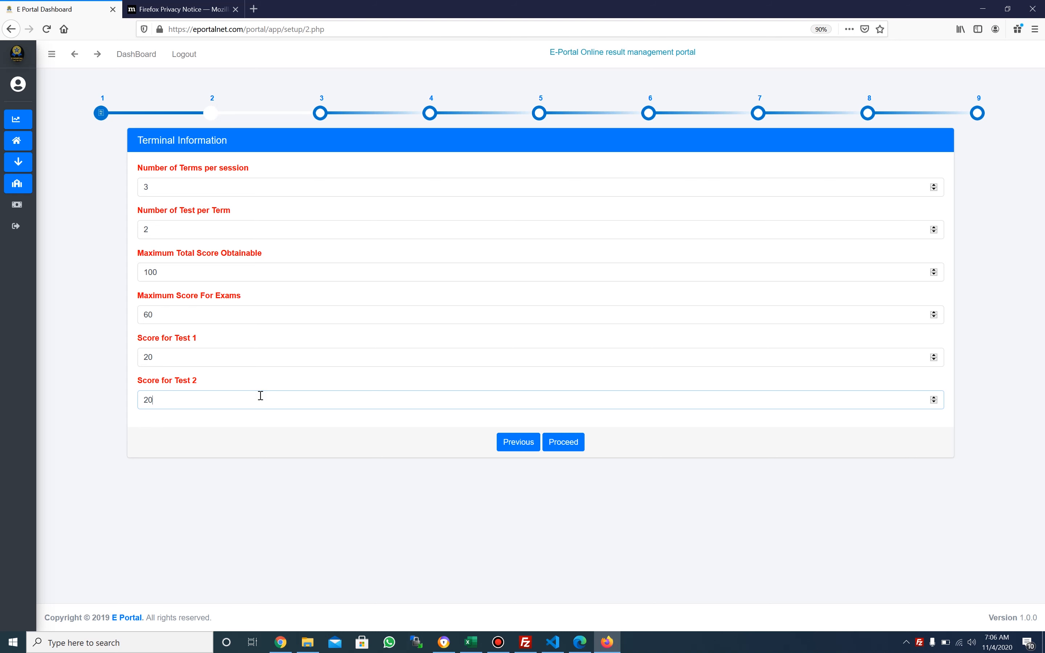
Save the terminal information and accept the default A to E score grade ranges
left_click(563, 441)
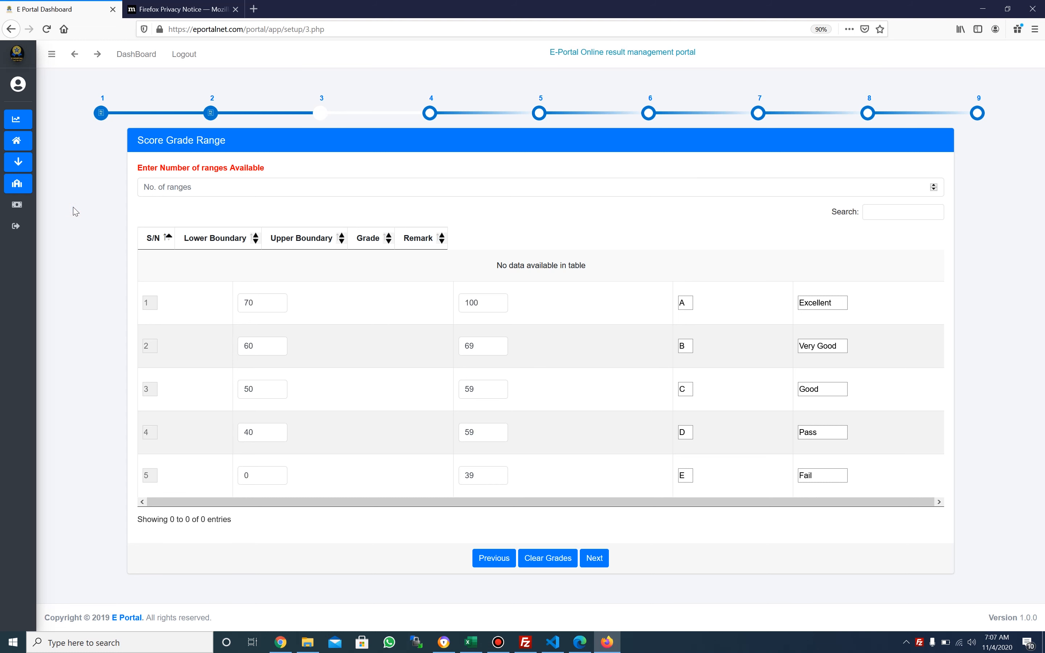
left_click(594, 560)
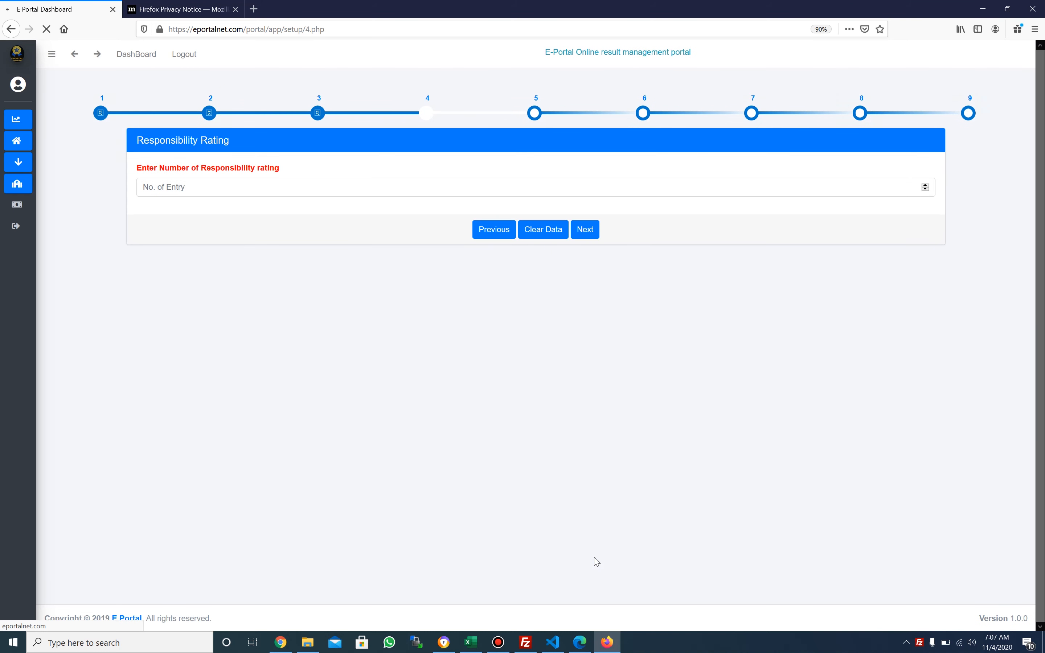
Set 3 responsibility ratings, name the first one Behavior, and open a new browser tab
left_click(361, 186)
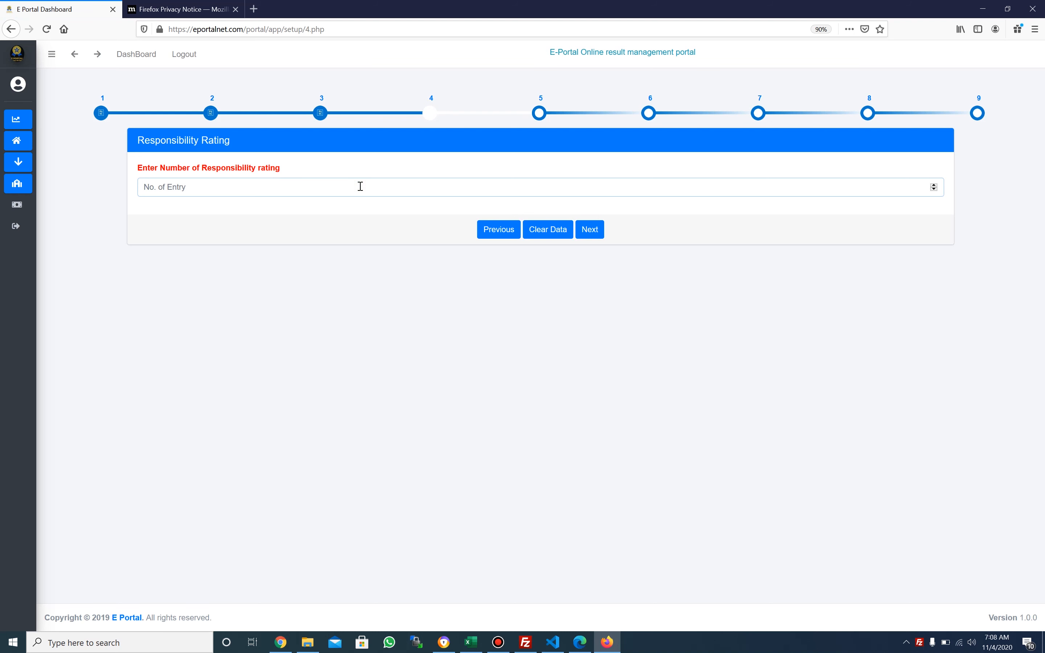
type("3")
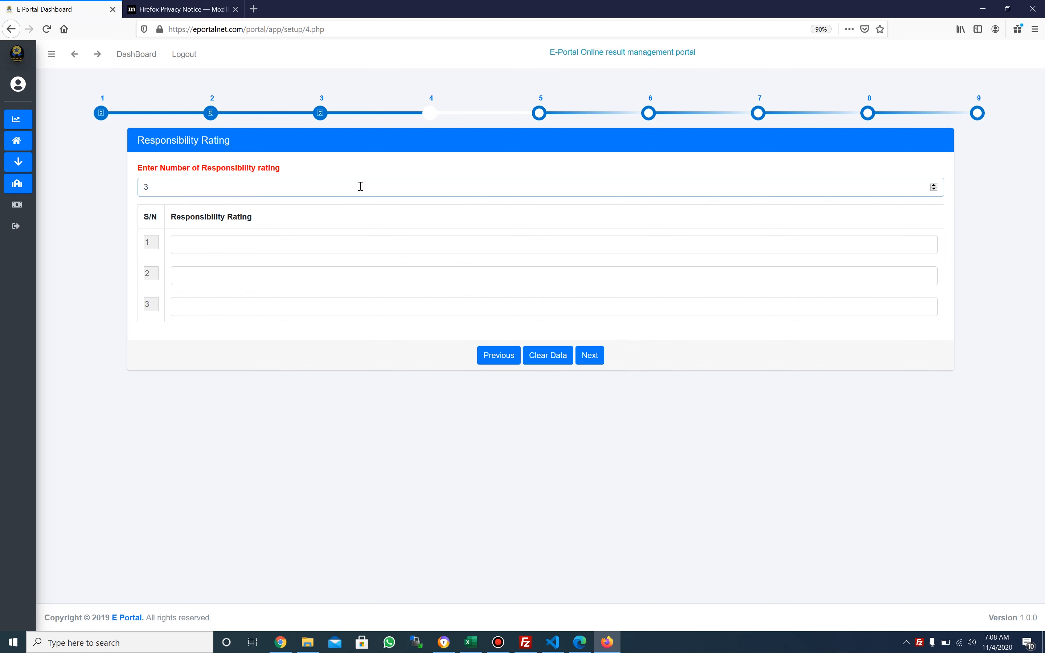
left_click(348, 238)
type("R")
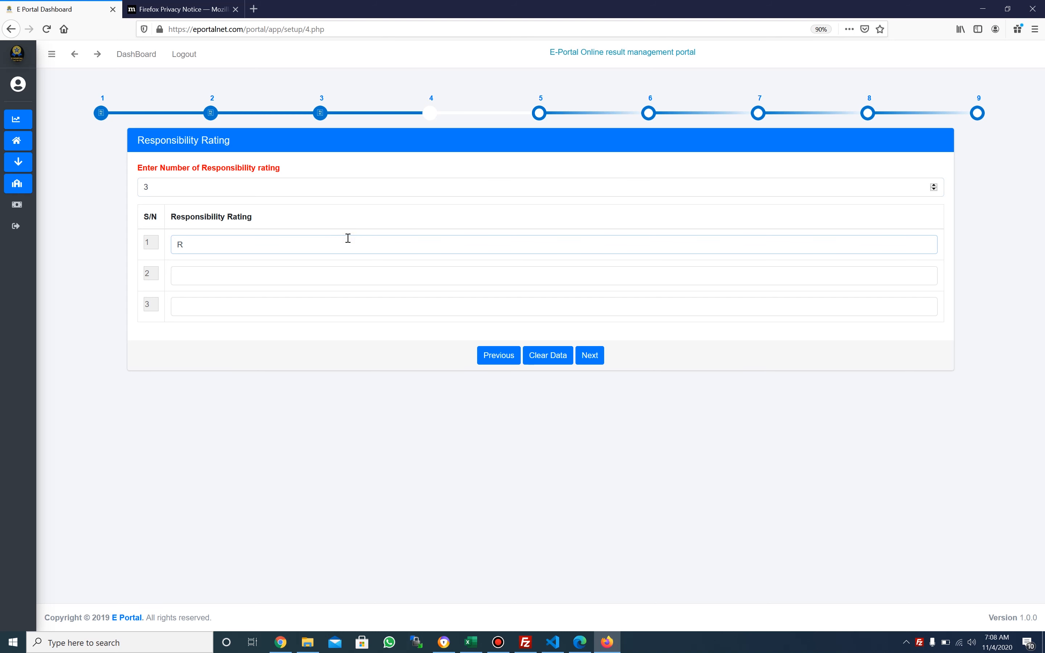
key("BackSpace")
type("BB")
type("haviu")
type("or")
key("Tab")
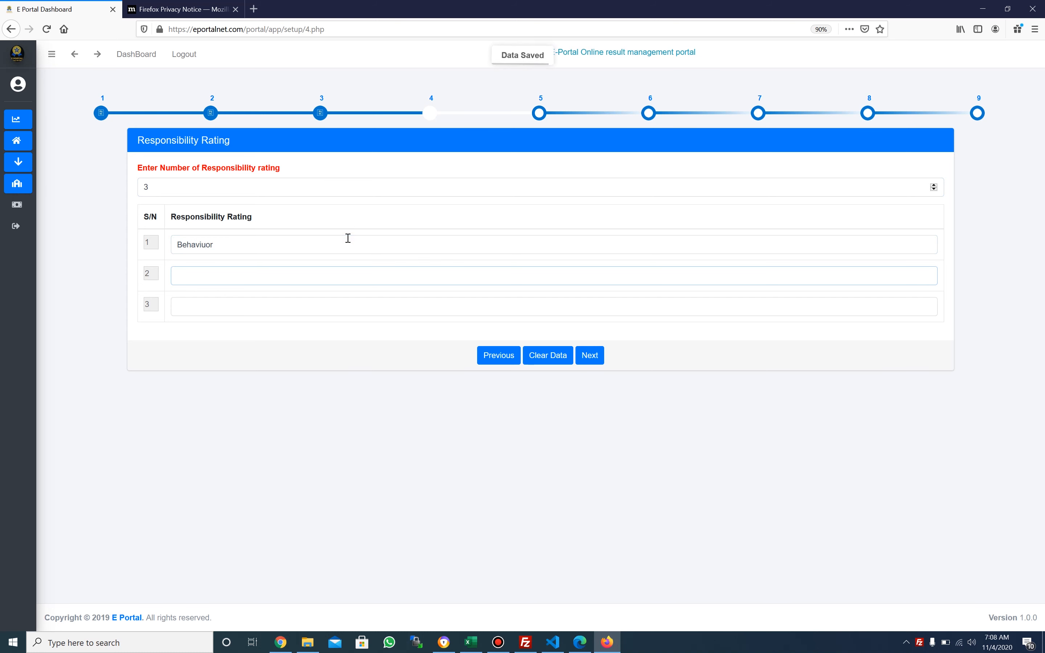
left_click(335, 250)
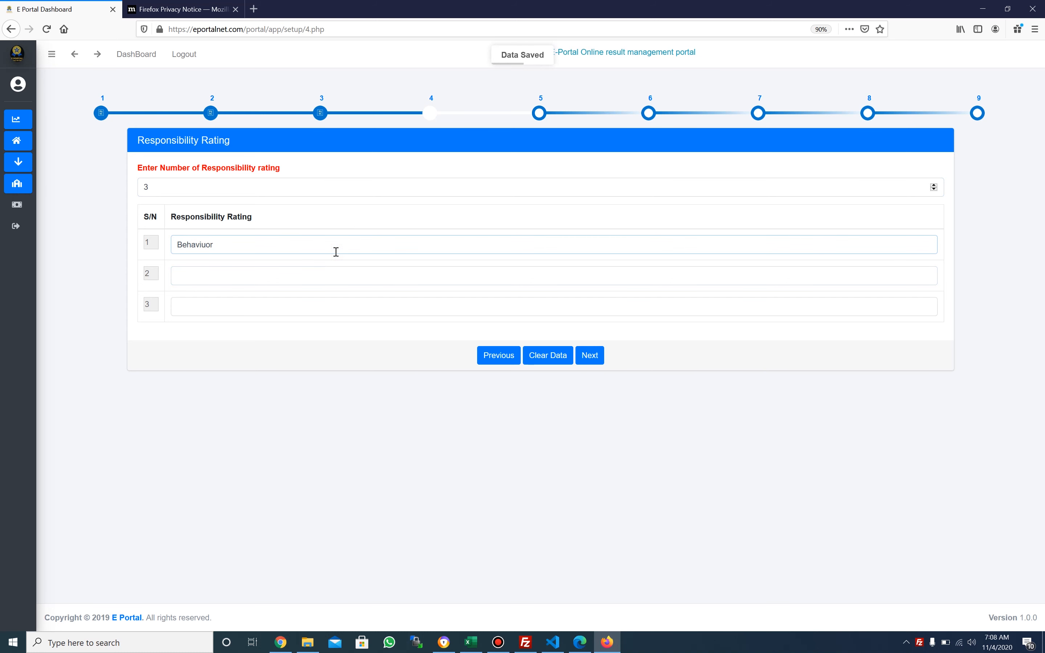
key("BackSpace")
key("BackSpace")
key("BackSpace")
type("or")
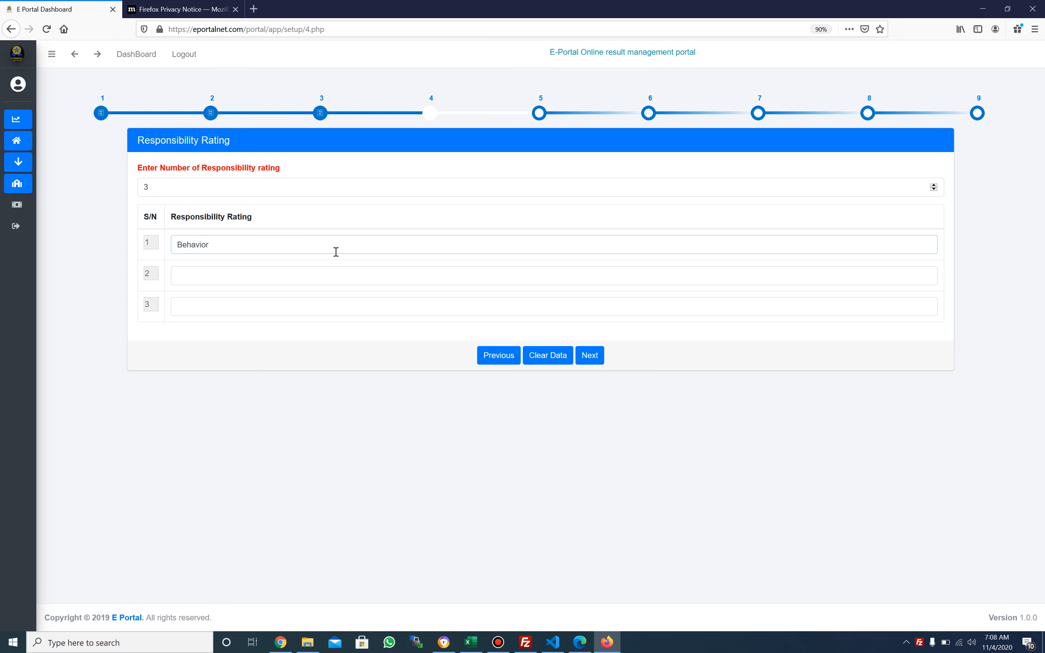
left_click(257, 13)
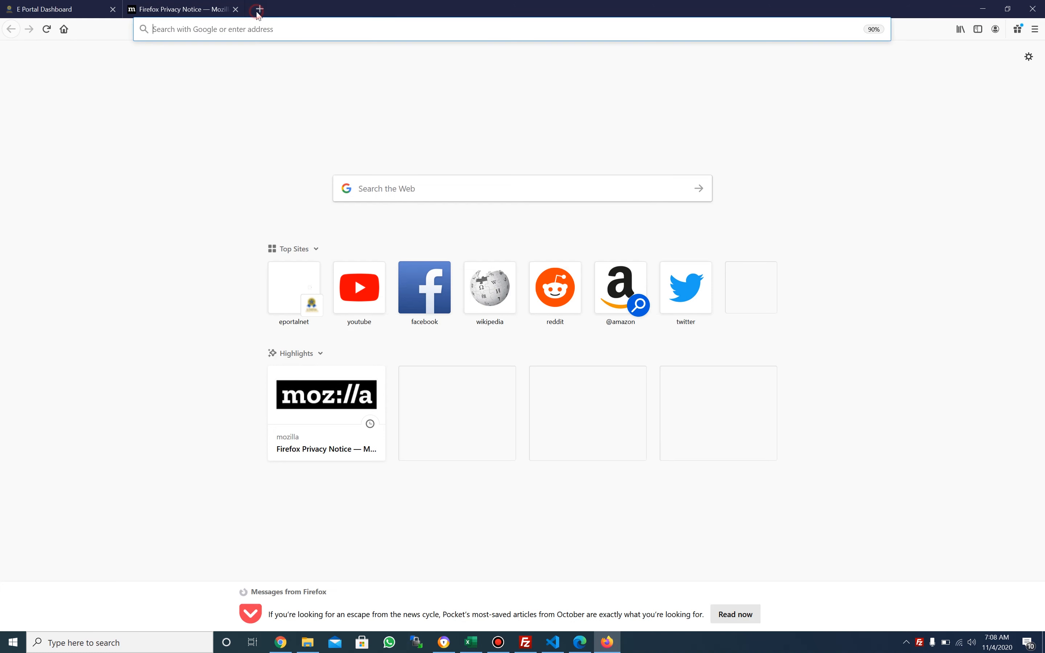
Search Google for 'behaviour' to check the spelling, then return to the E-Portal tab
type("be")
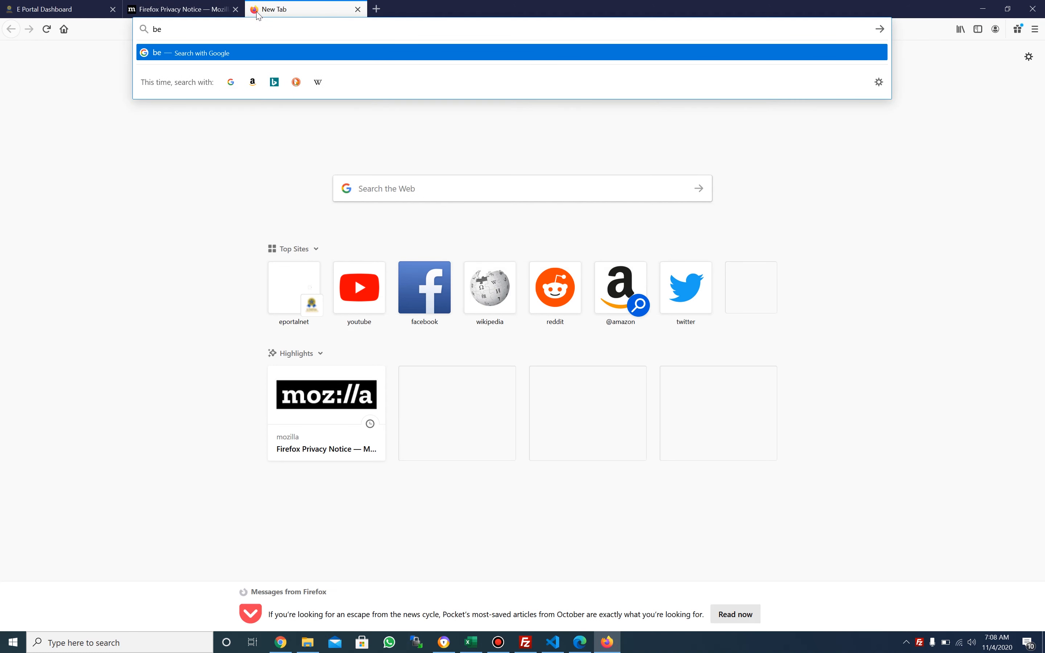
type("hav")
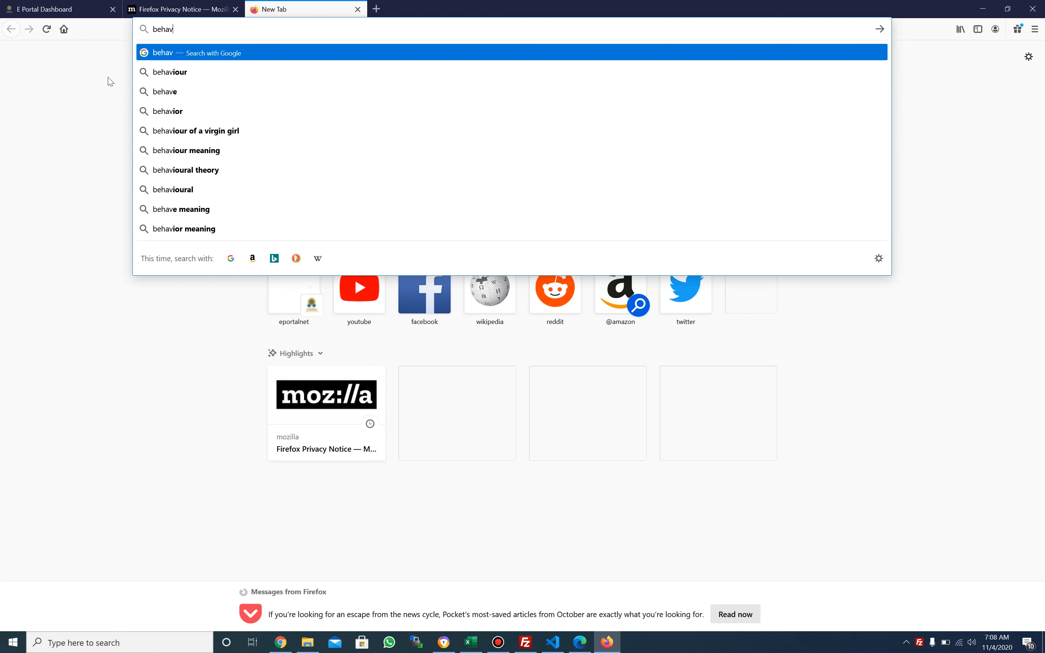
left_click(174, 73)
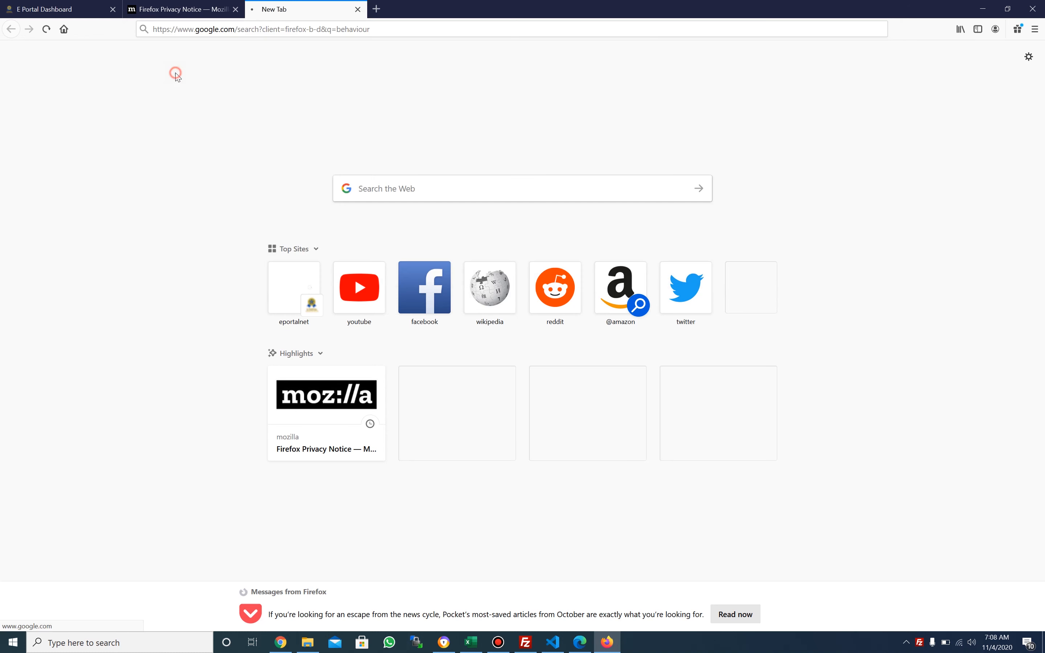
left_click(59, 9)
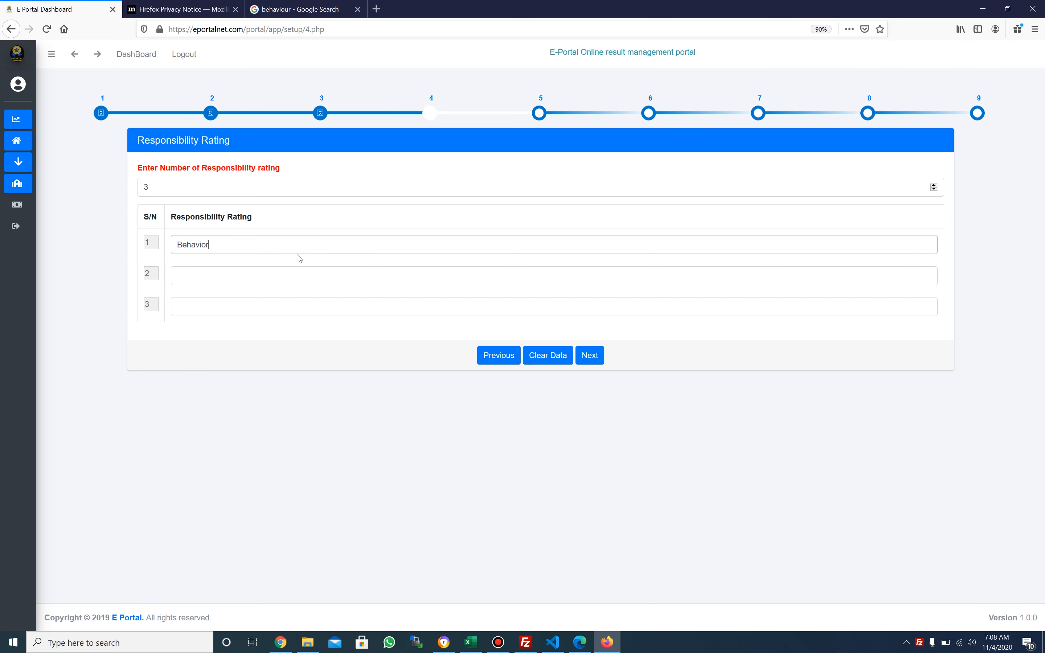
Name the ratings Behaviour, Hand Writing and Neatness, then save and continue to grading
type("ur")
key("Tab")
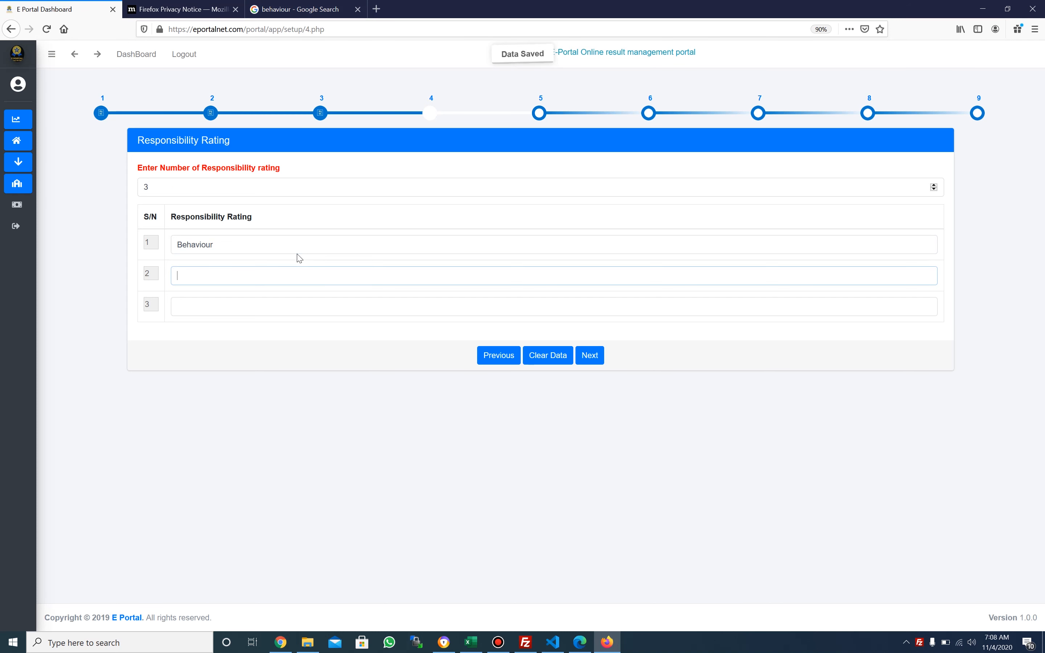
type("Wr")
key("BackSpace")
type("Hand Writin")
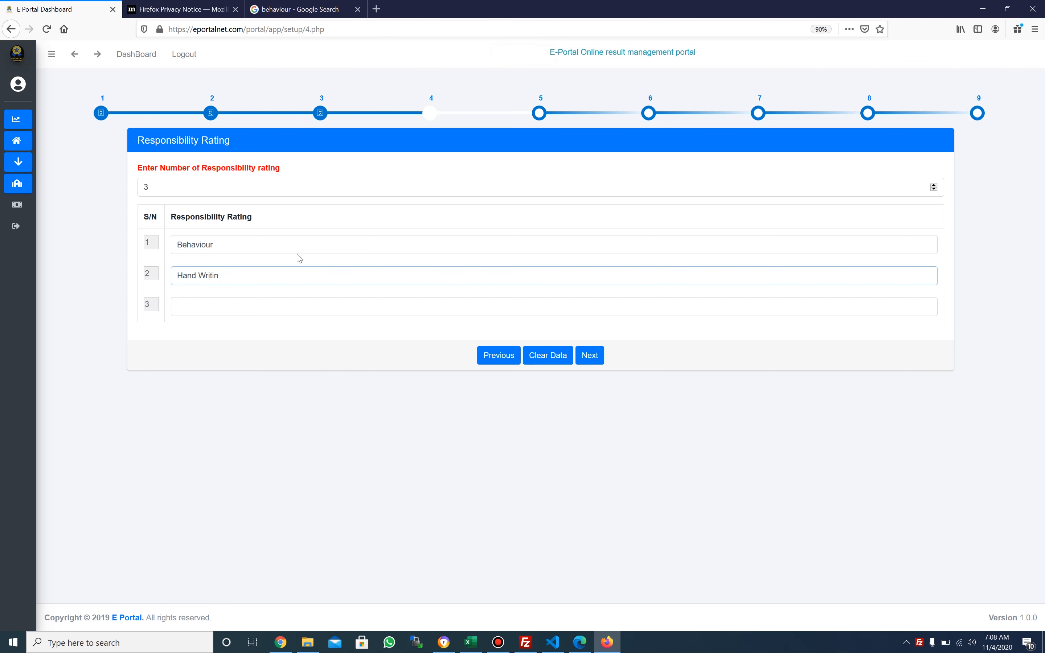
type("f")
key("BackSpace")
type("g")
left_click(288, 307)
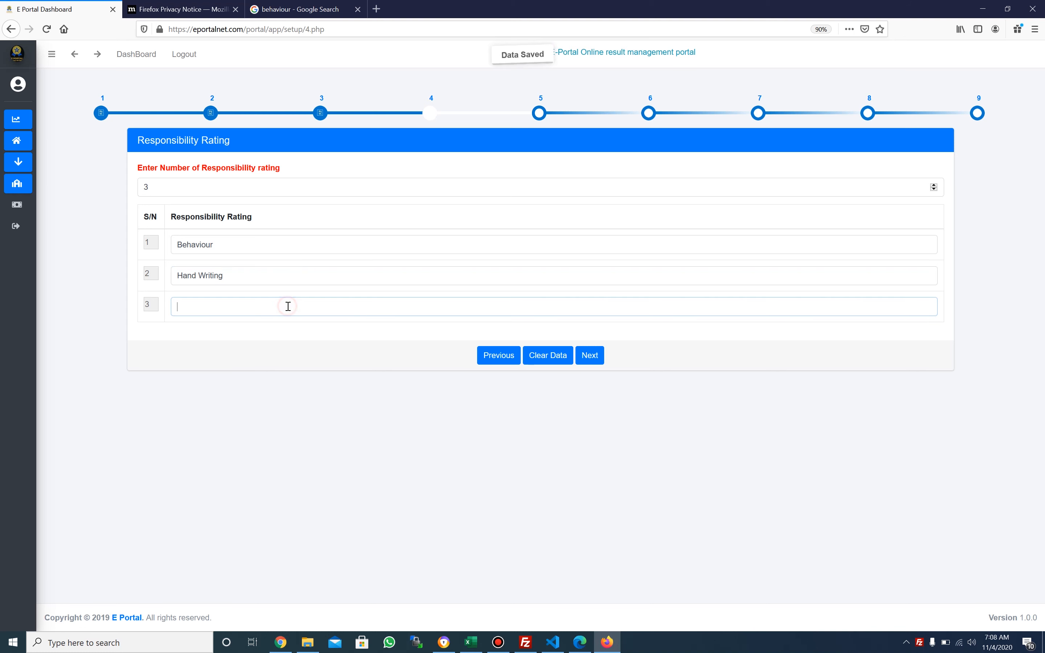
type("Neatness")
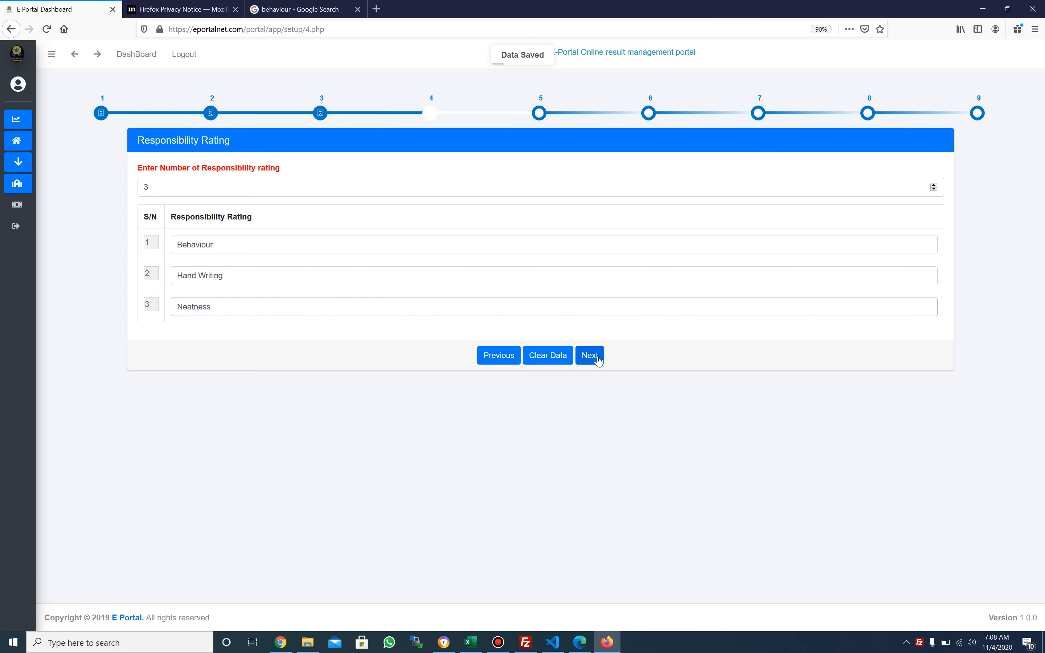
left_click(598, 361)
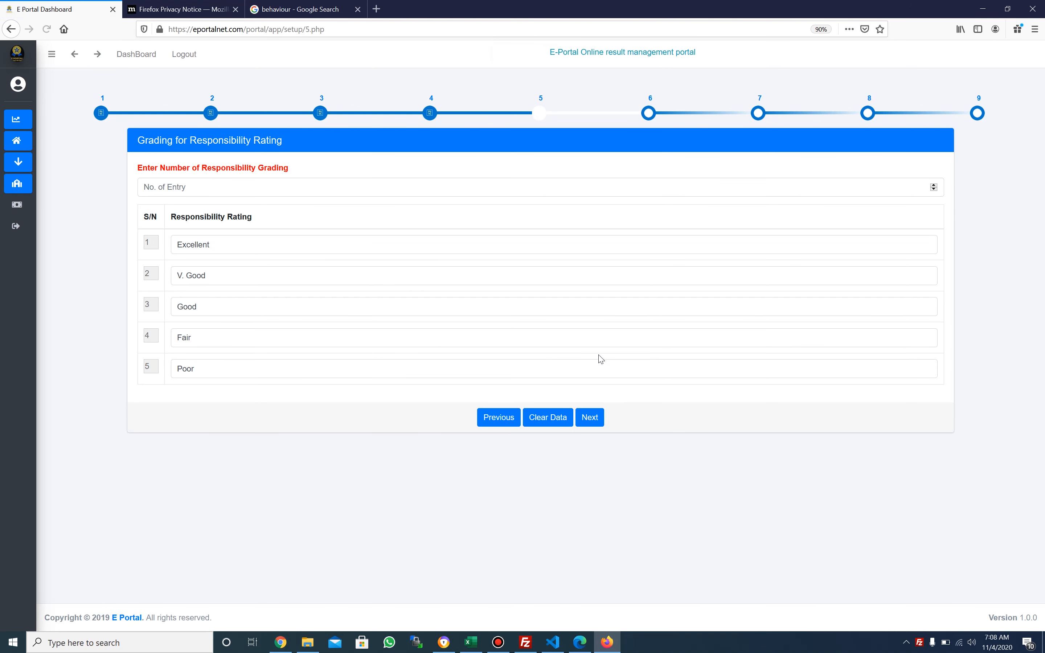
Replace the first responsibility grade 'Excellent' with 'Perfect' and continue to Add Classes
left_click(315, 249)
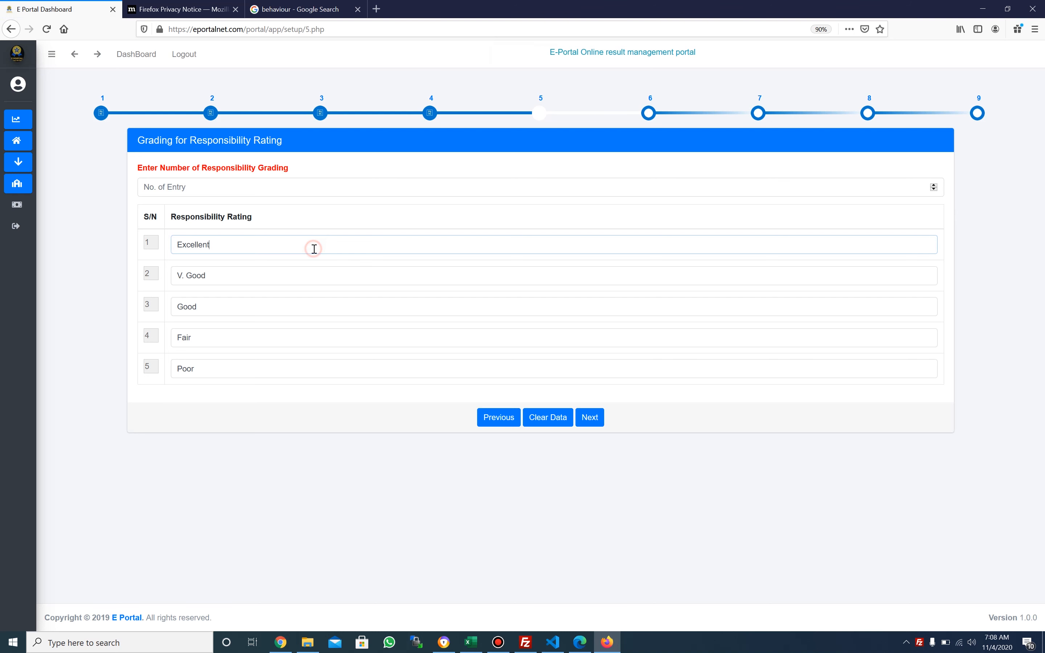
key("BackSpace")
key("BackSpace")
key("BackSpace")
key("BackSpace")
key("BackSpace")
key("BackSpace")
key("BackSpace")
key("BackSpace")
key("BackSpace")
type("Perfect")
left_click(588, 415)
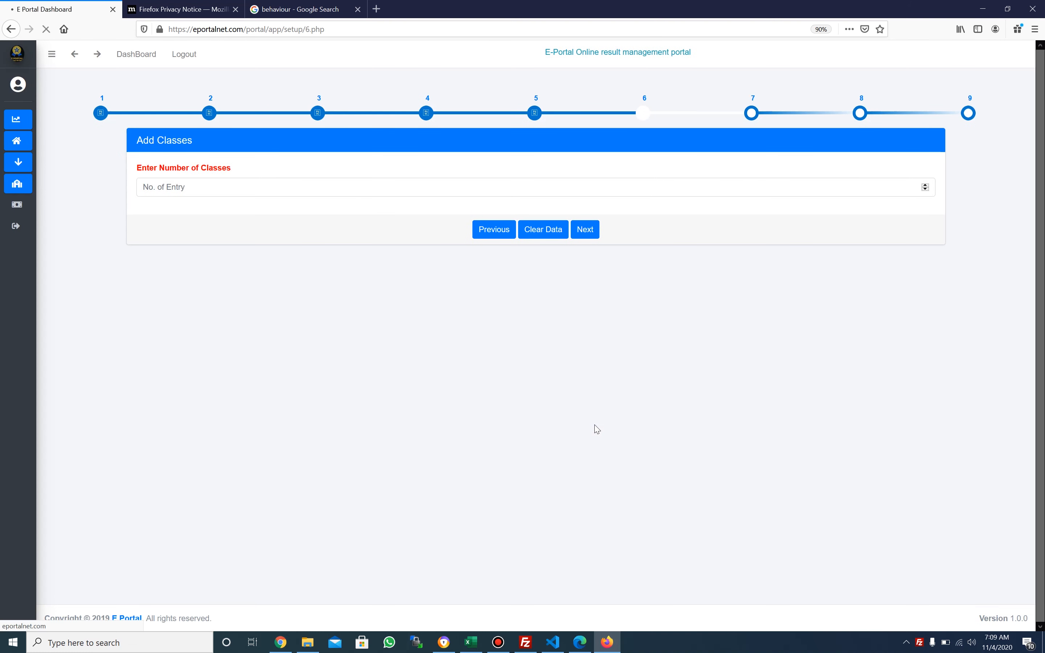
Set the number of classes to 7 and enter Nursery One, Nursery Two and Primary One
left_click(359, 188)
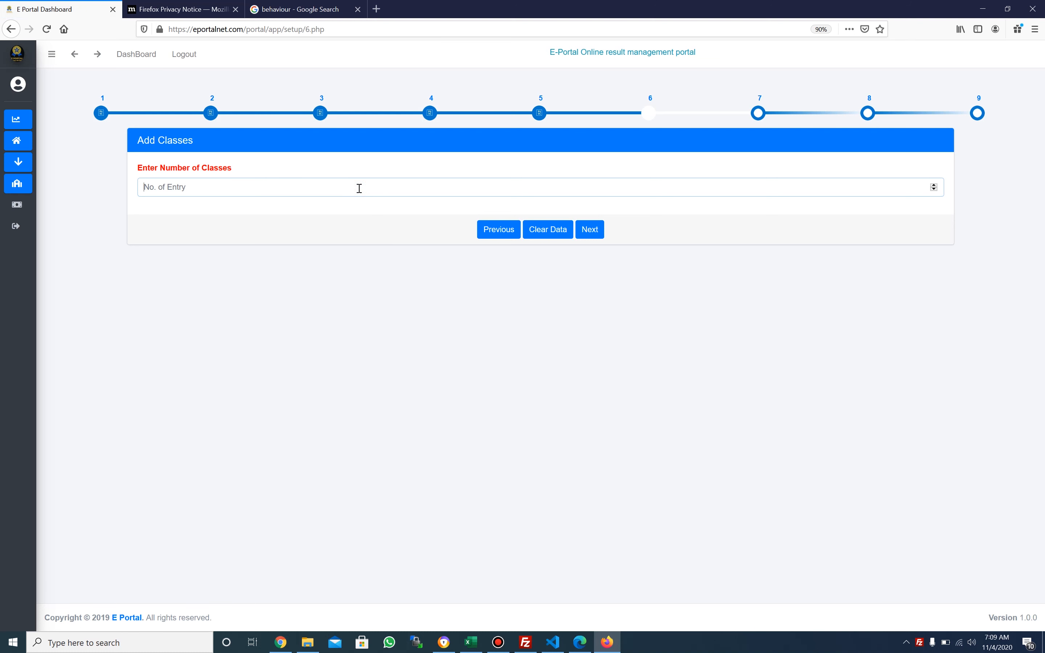
type("7")
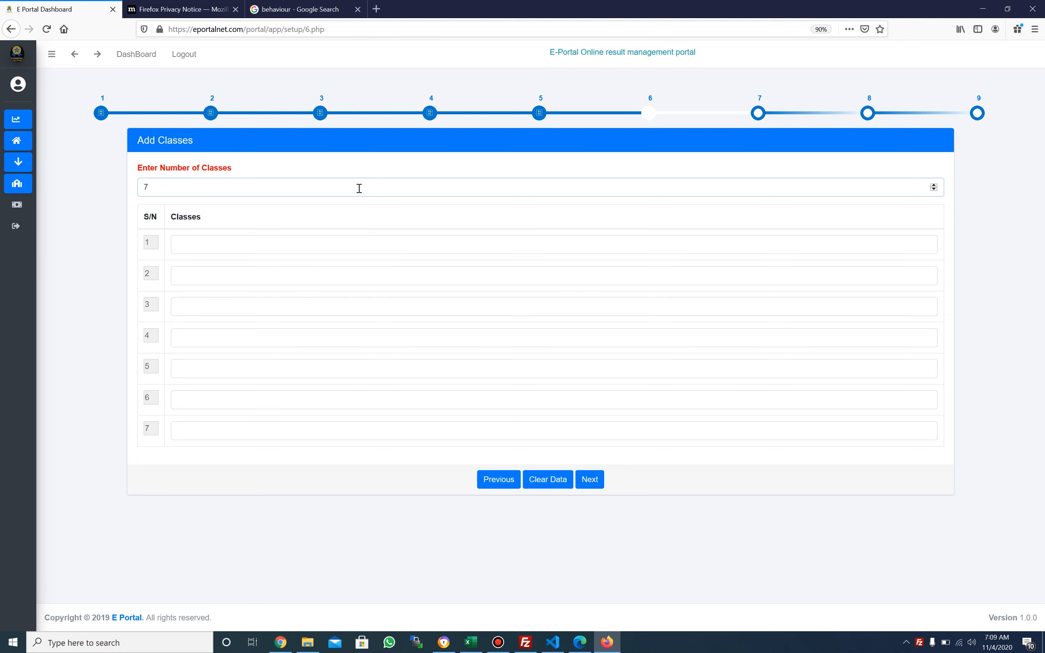
left_click(323, 243)
type("Nu")
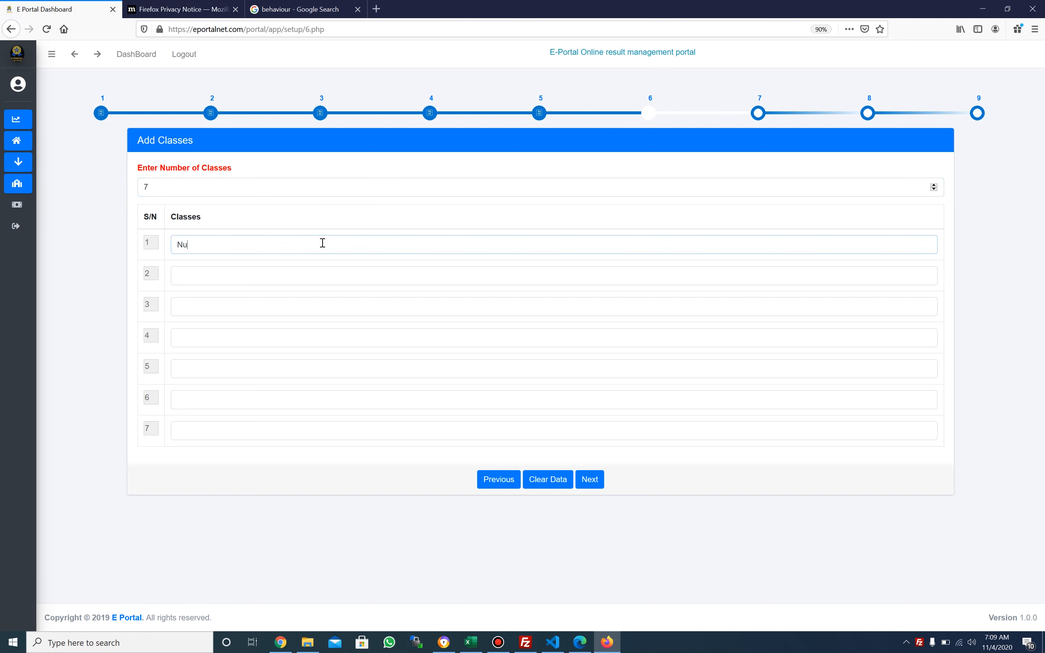
type("rsery One")
key("Tab")
type("Nur")
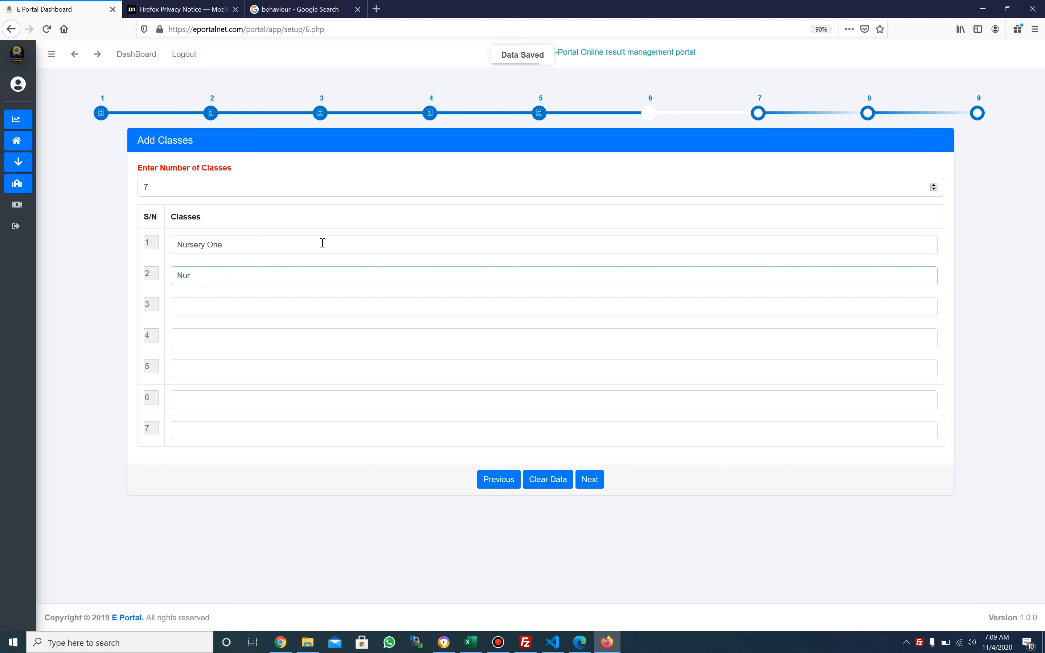
type("sery Two")
key("Tab")
type("Pr")
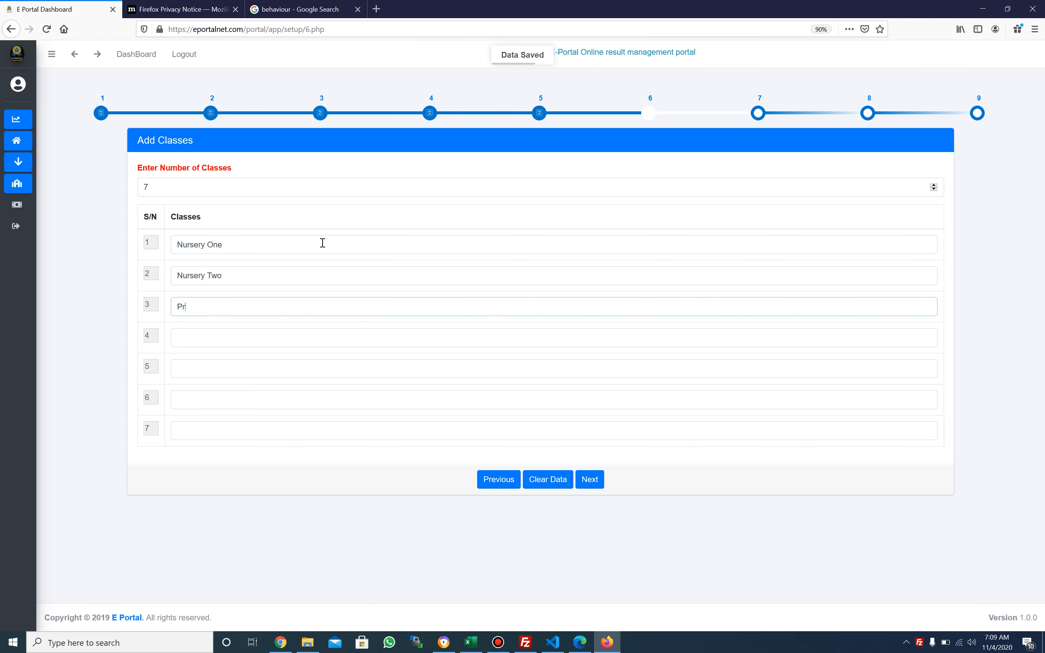
type("imary One")
Add Primary Two, Primary Three and Primary Four, then save the classes
key("Tab")
type("P")
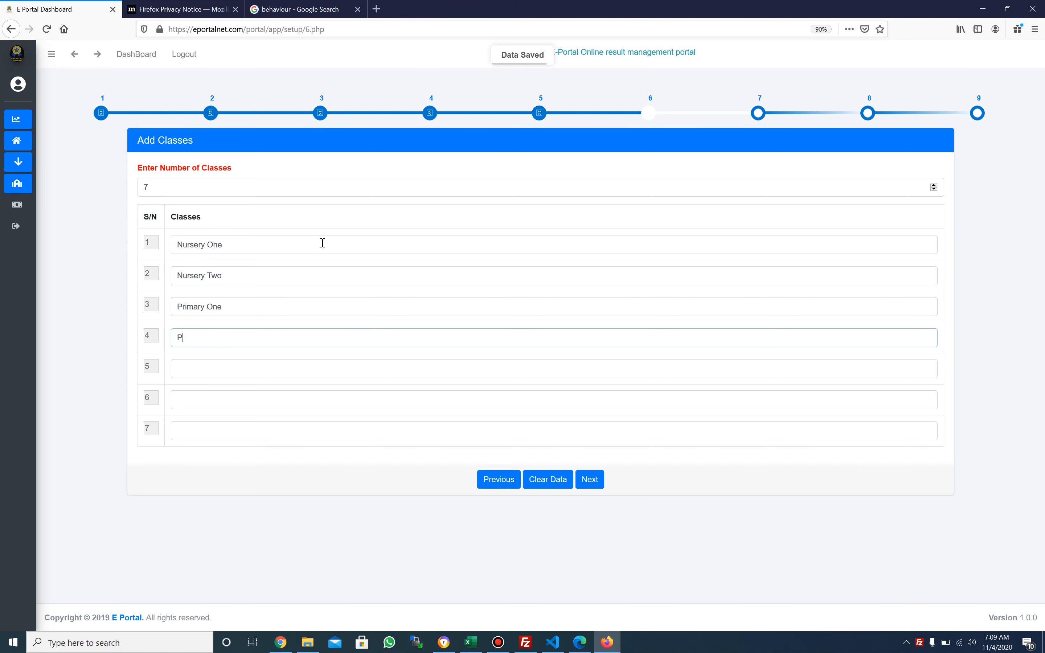
type("rimary two")
key("Tab")
type("Primay")
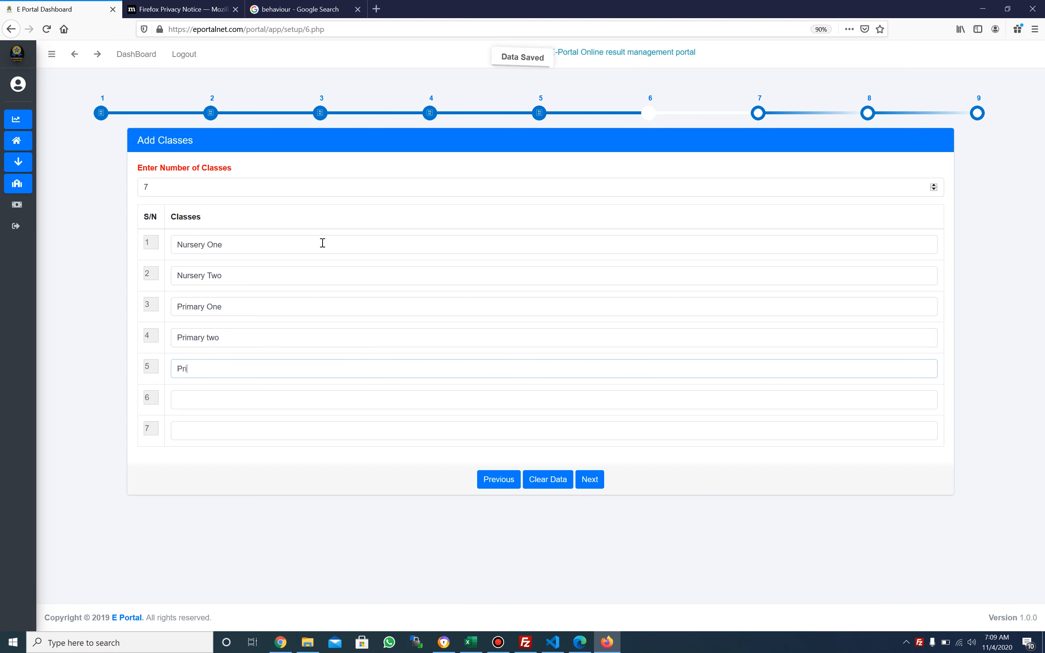
type("y")
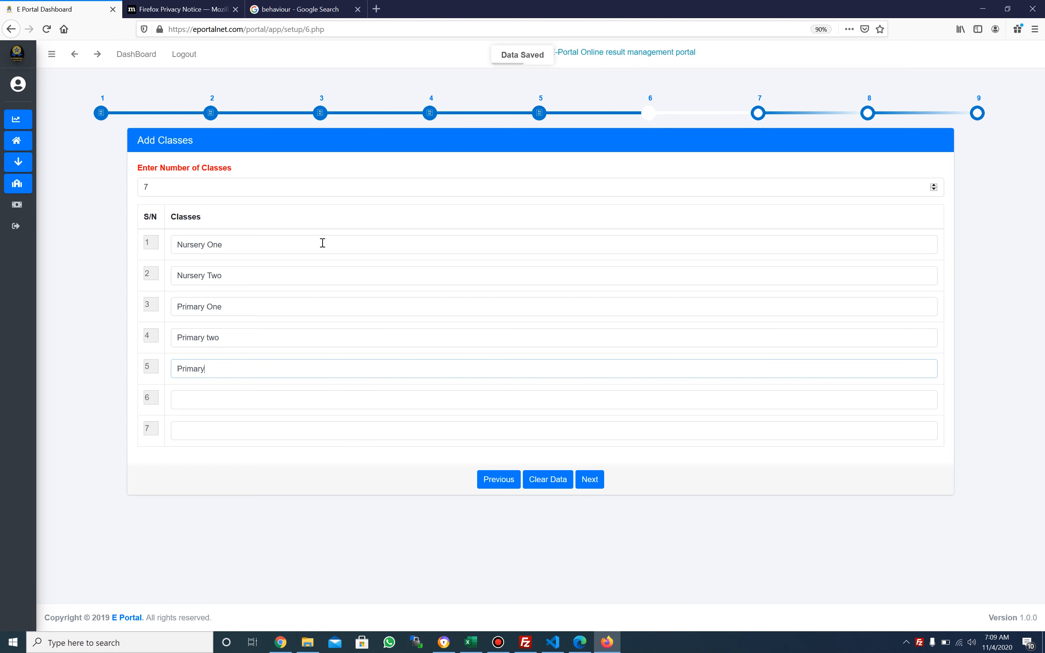
type(" Three")
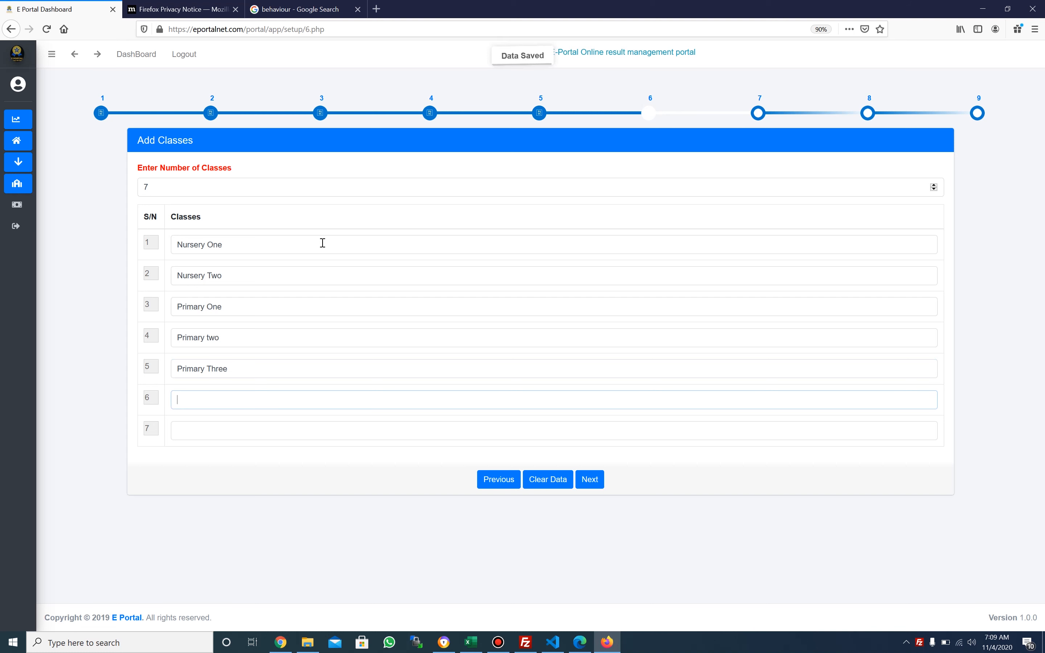
type("Primary Four")
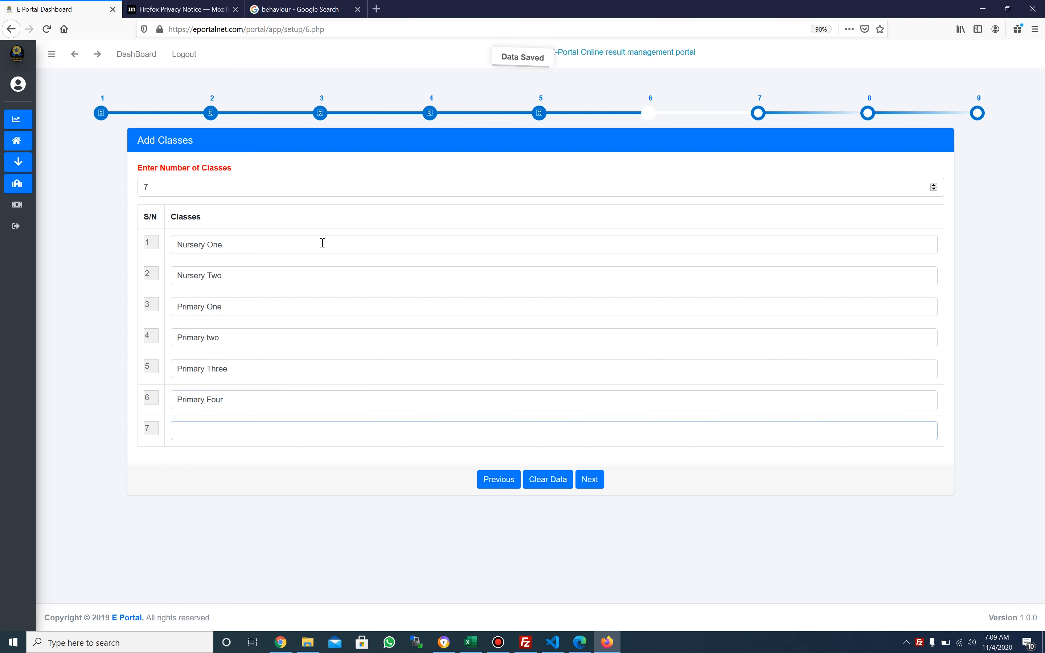
type("Primary")
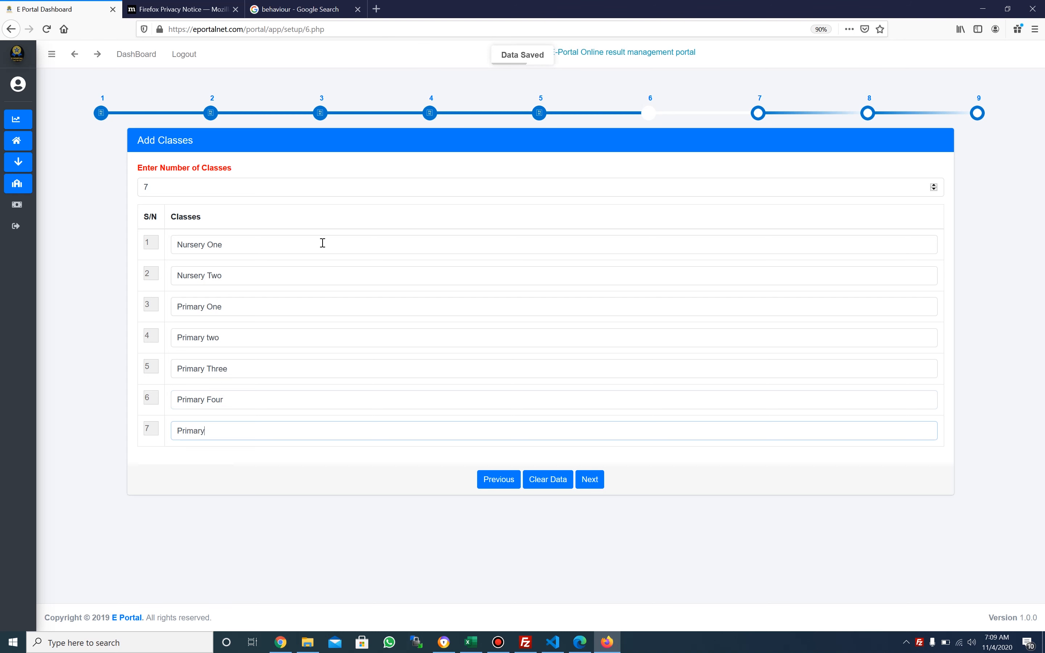
type(" Four")
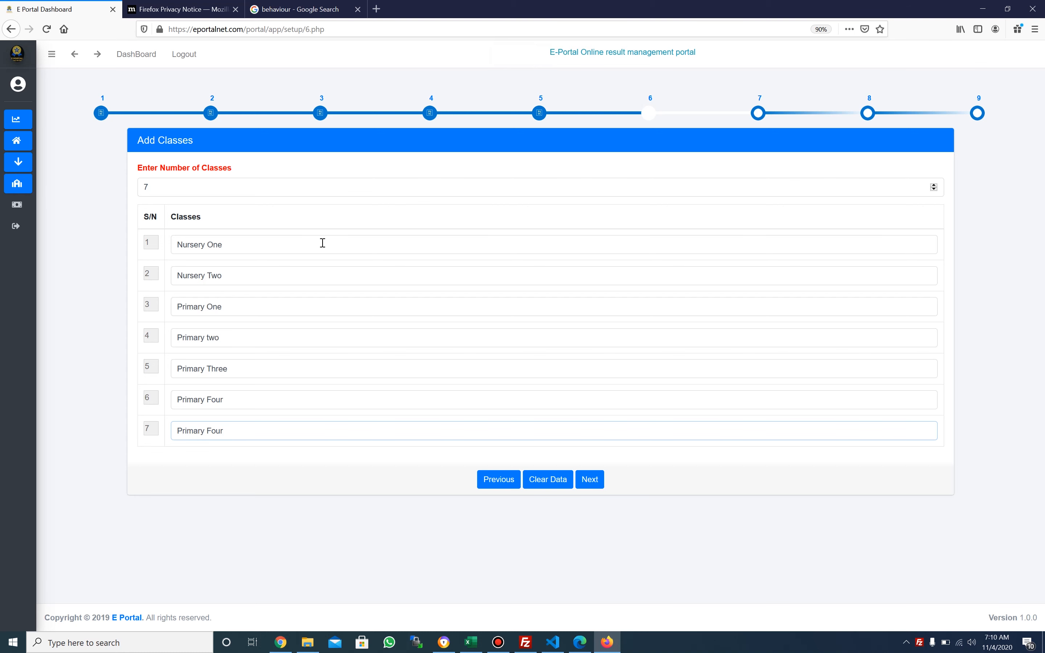
left_click(590, 480)
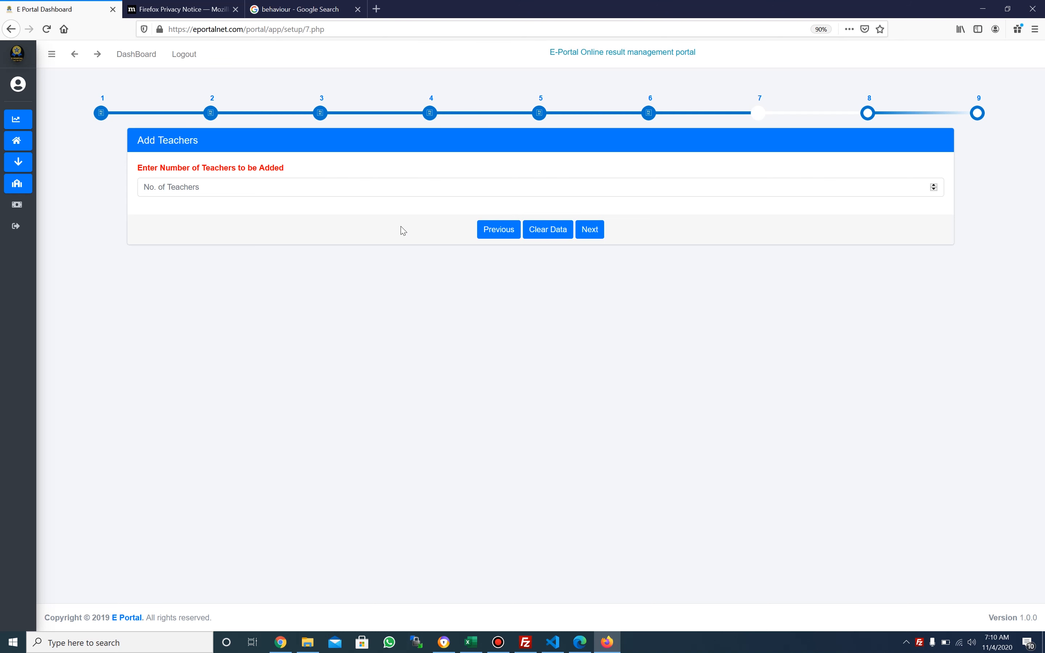
left_click(409, 185)
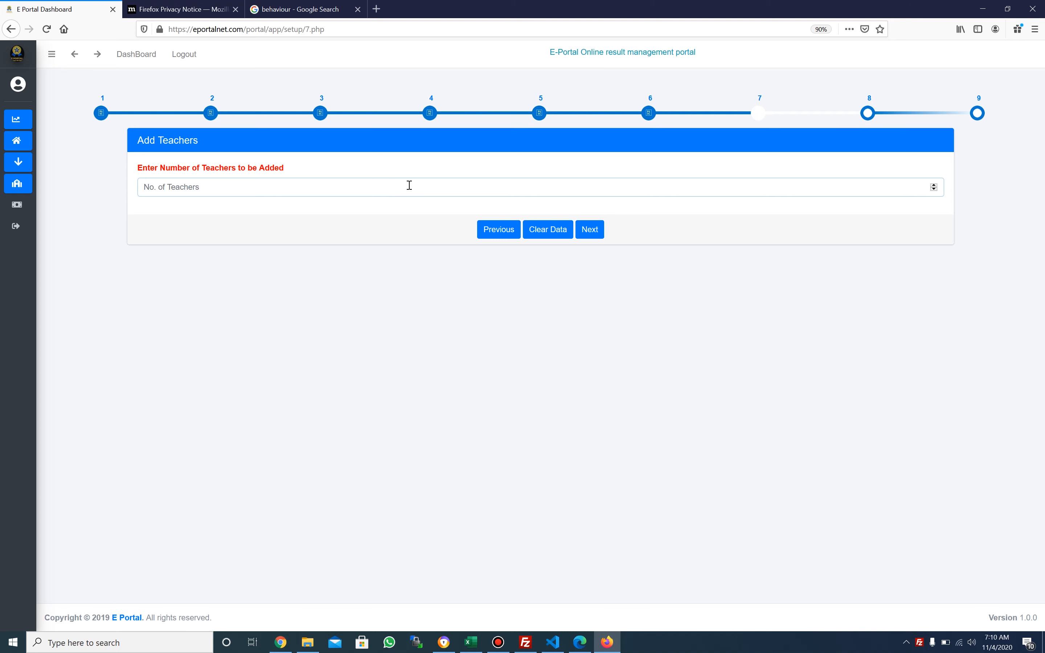
Set 2 teachers, fill in the first teacher's e-mail, full name and phone number, and save
type("2")
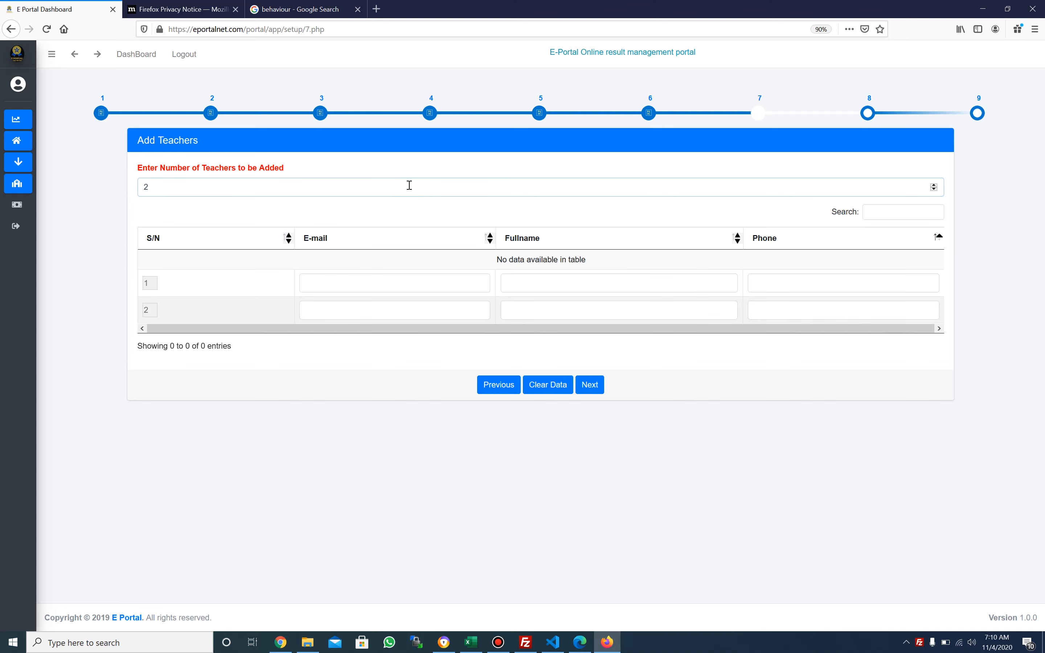
left_click(367, 283)
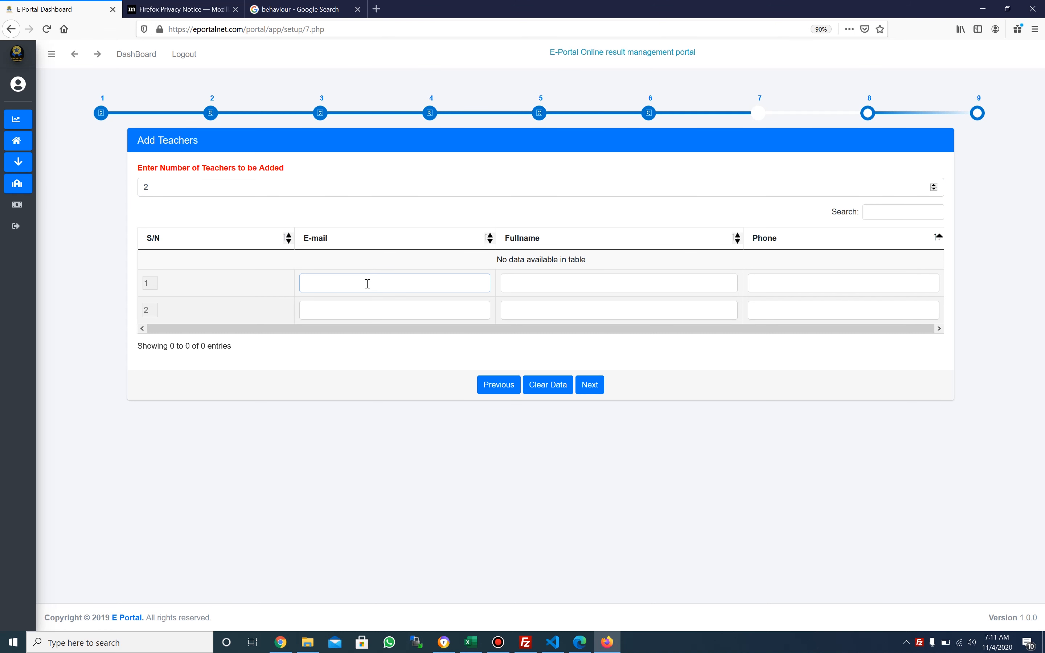
type("e")
key("BackSpace")
key("Tab")
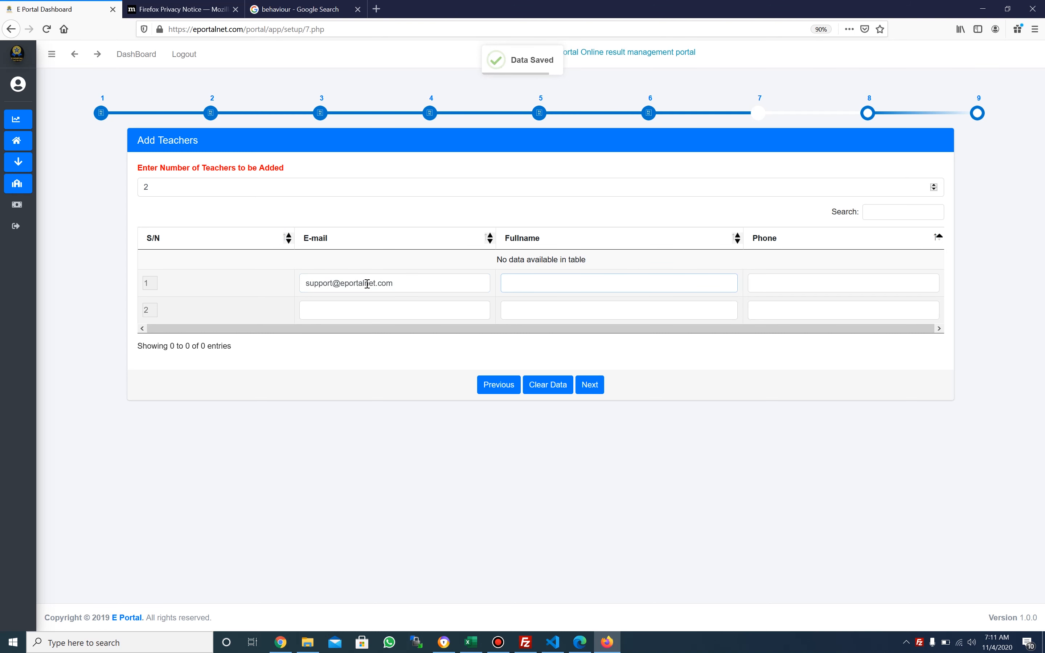
type("Eportal teacher")
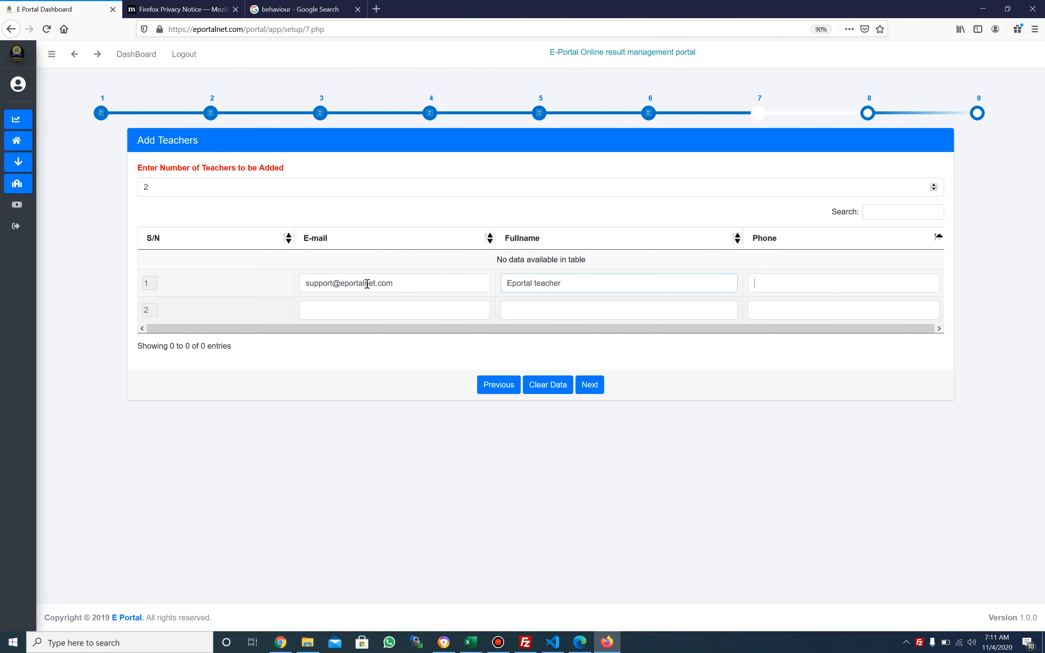
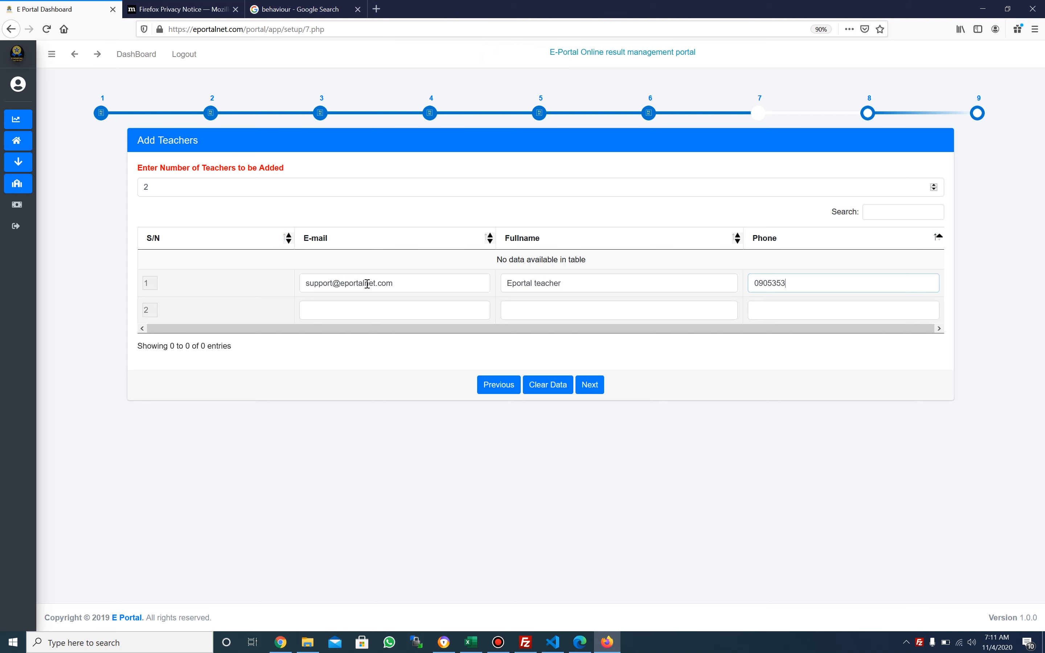
left_click(590, 386)
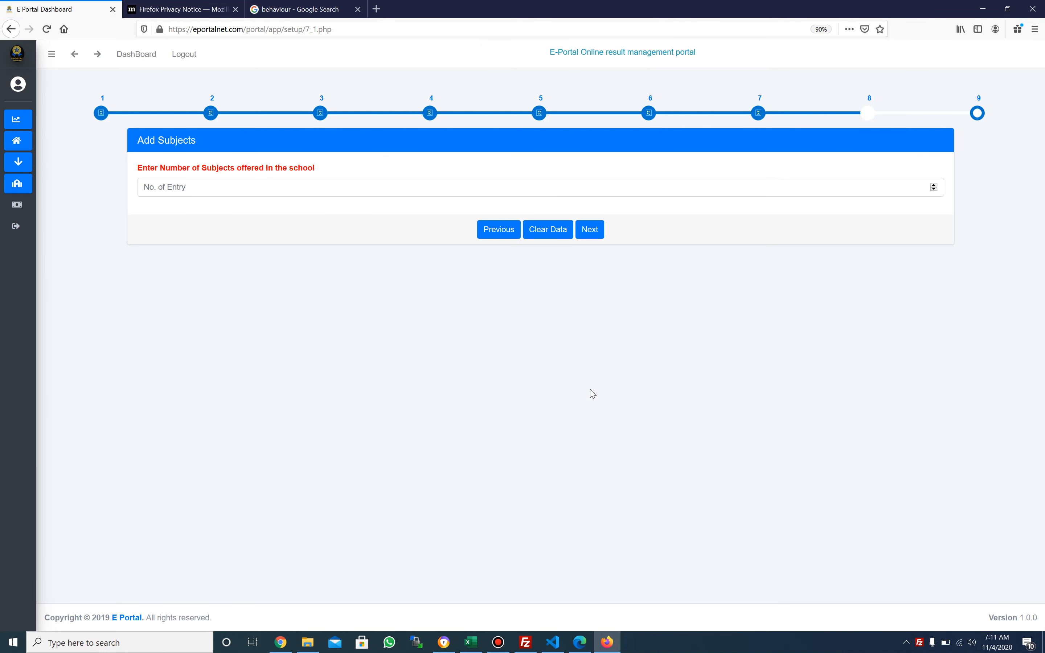
Set the subject count to 5 and enter Maths, English, Economics and Verbal reasoning
left_click(397, 183)
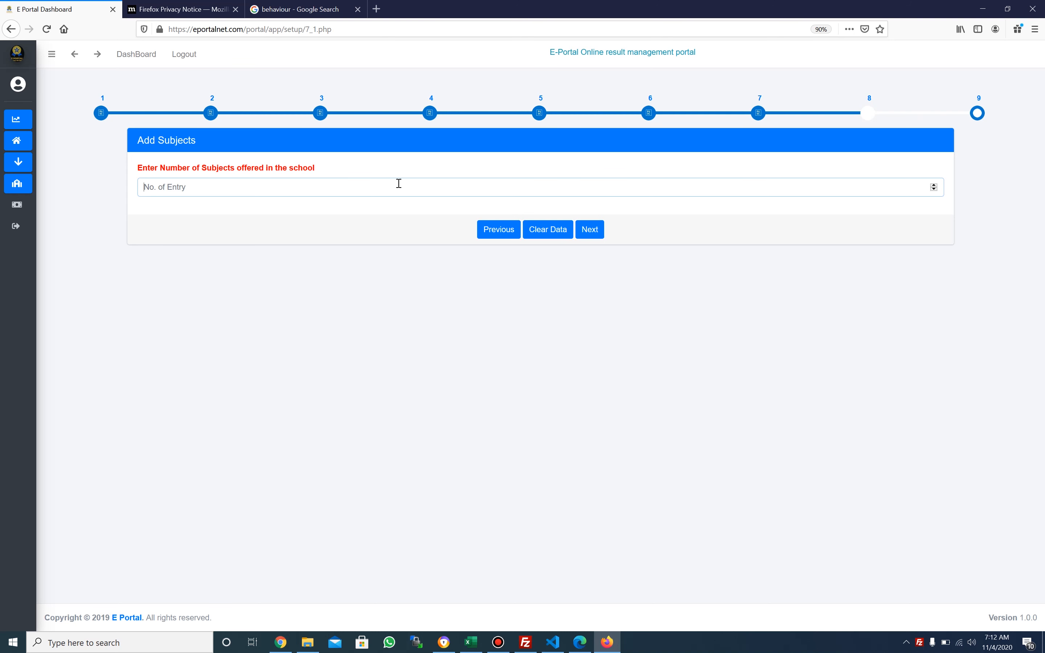
type("5")
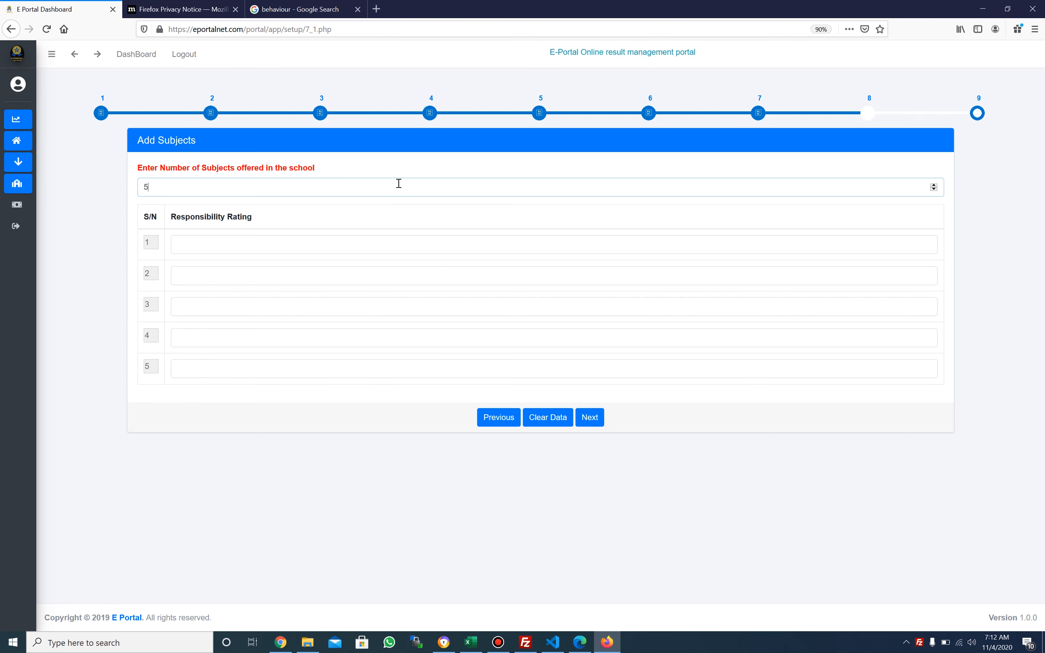
left_click(349, 252)
type("Math")
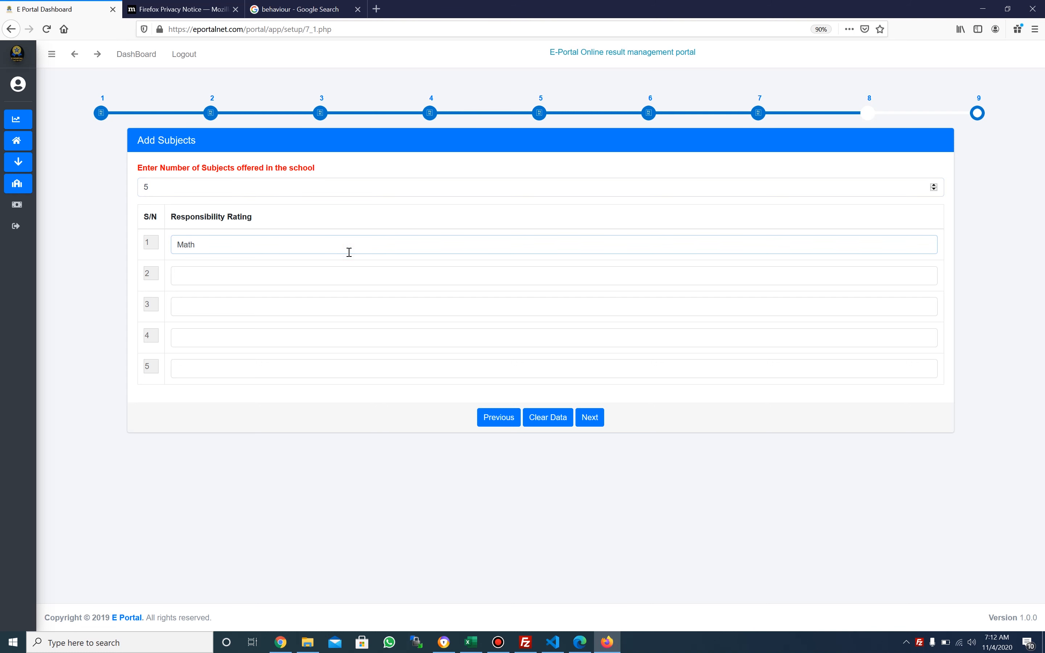
type("En")
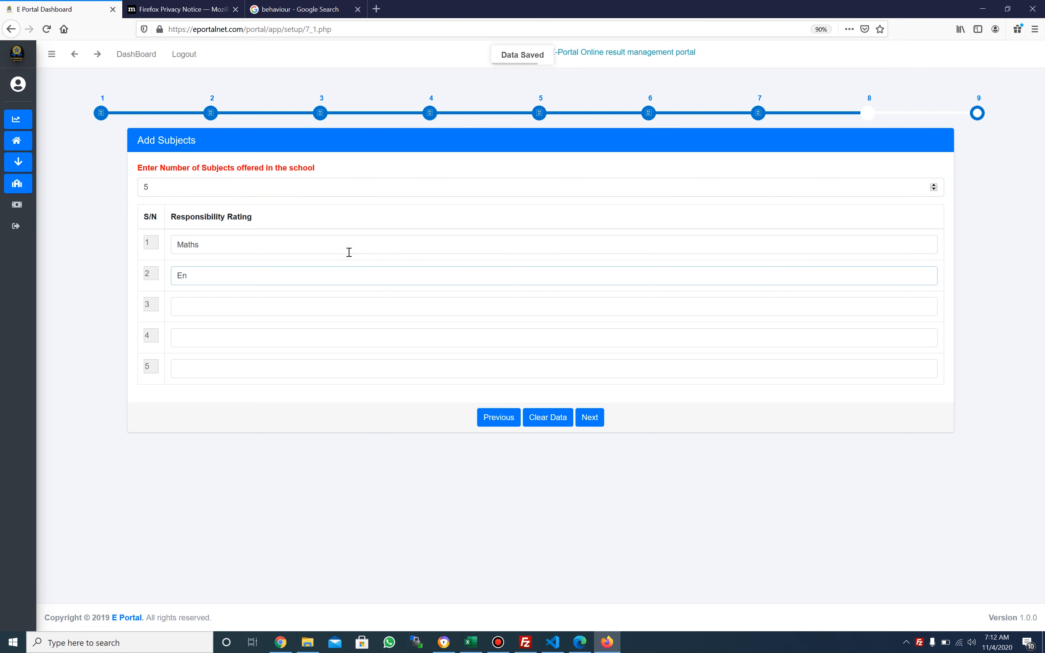
type("glish")
type("Econo")
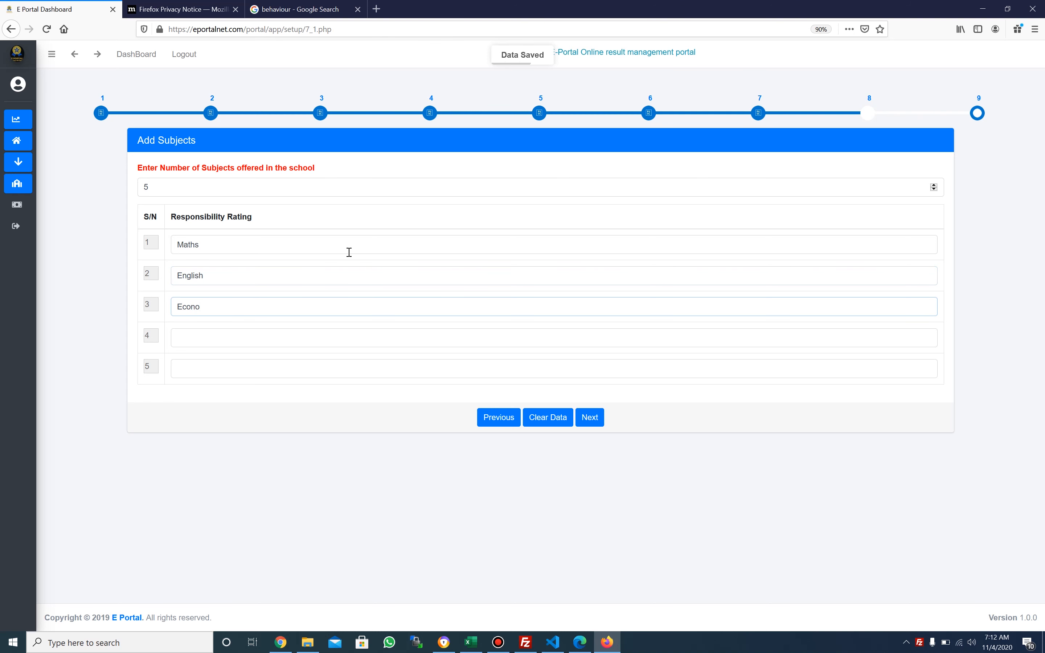
type("mics")
key("Tab")
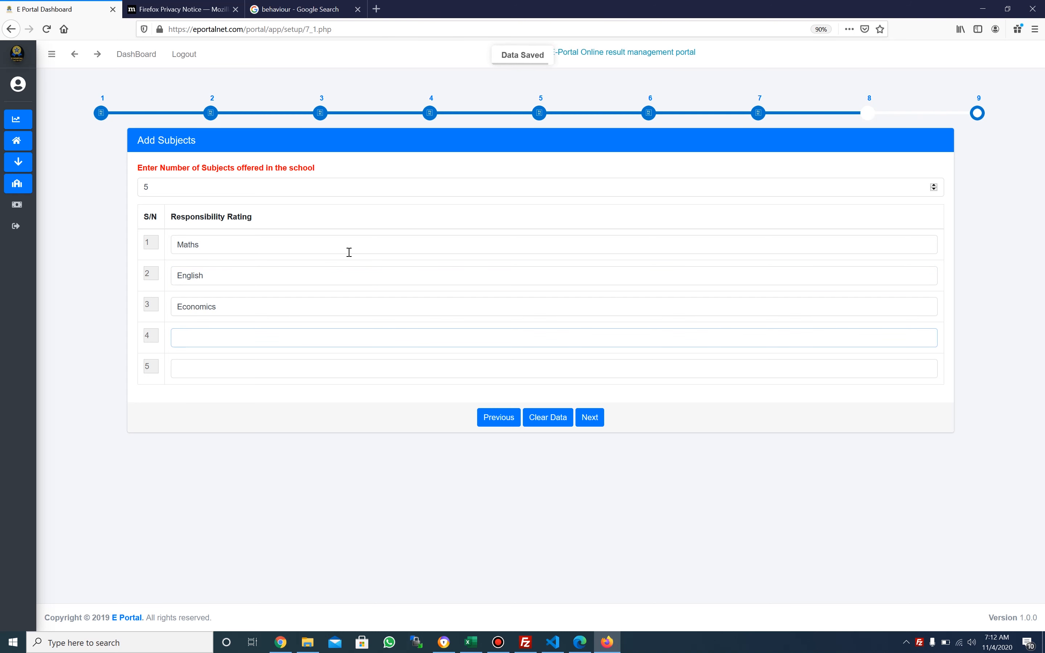
type("Verb")
type("a;")
type(" reason")
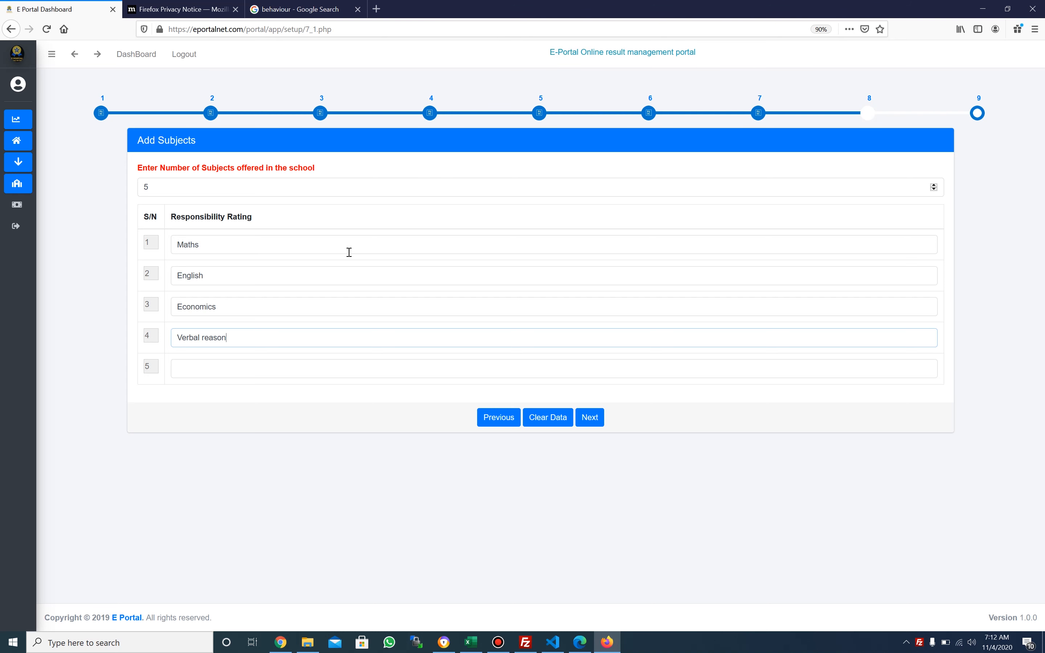
type("ing")
Enter Agr as the fifth subject and save the subjects
key("Tab")
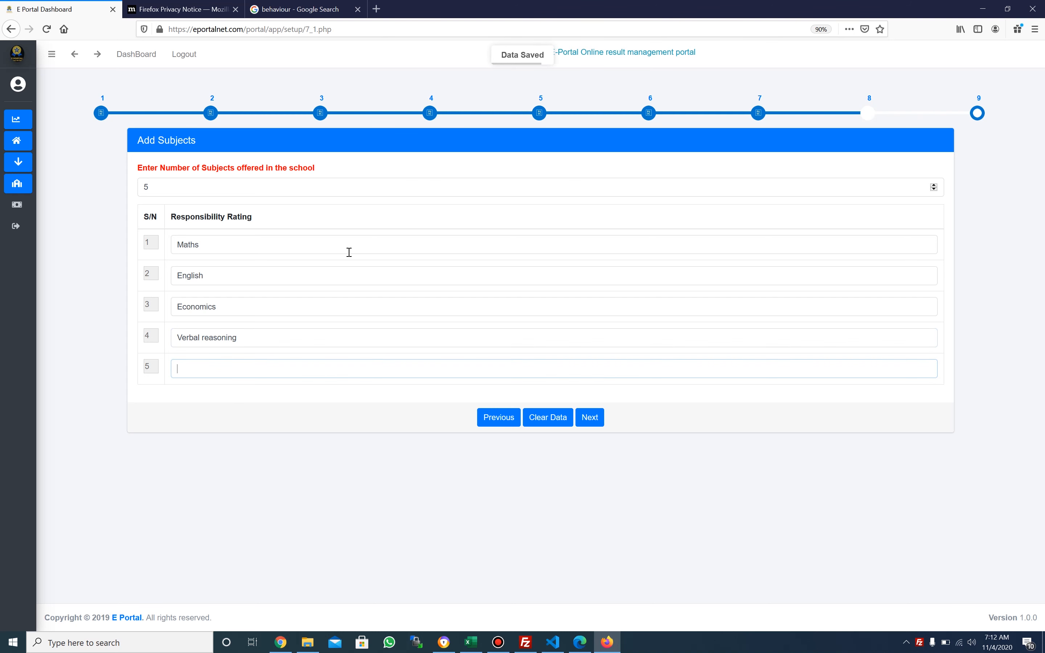
type("Law")
key("BackSpace")
key("BackSpace")
key("BackSpace")
type("a")
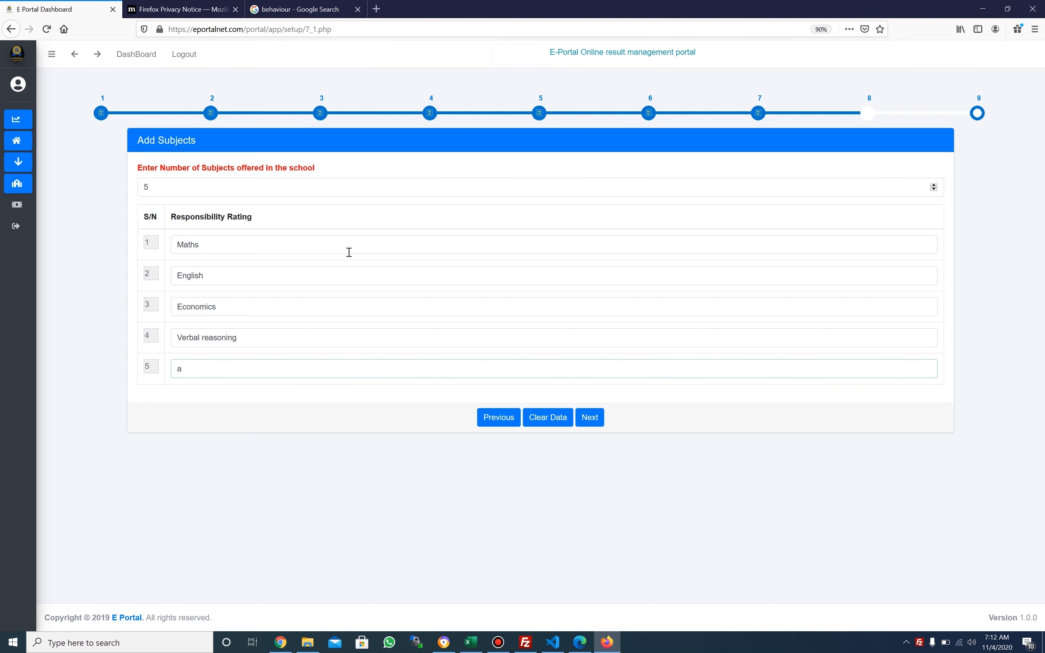
type("gr")
key("BackSpace")
key("BackSpace")
key("BackSpace")
type("a")
key("BackSpace")
type("Agr")
left_click(595, 417)
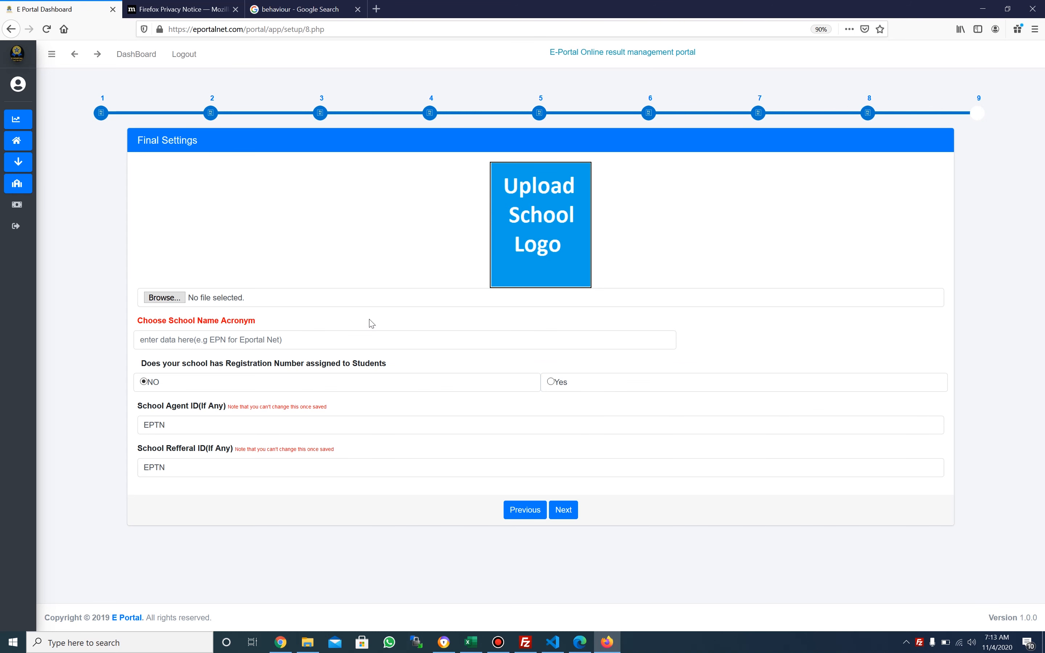
Choose eportal.png in the File Upload dialog as the school logo
left_click(333, 302)
left_click(171, 302)
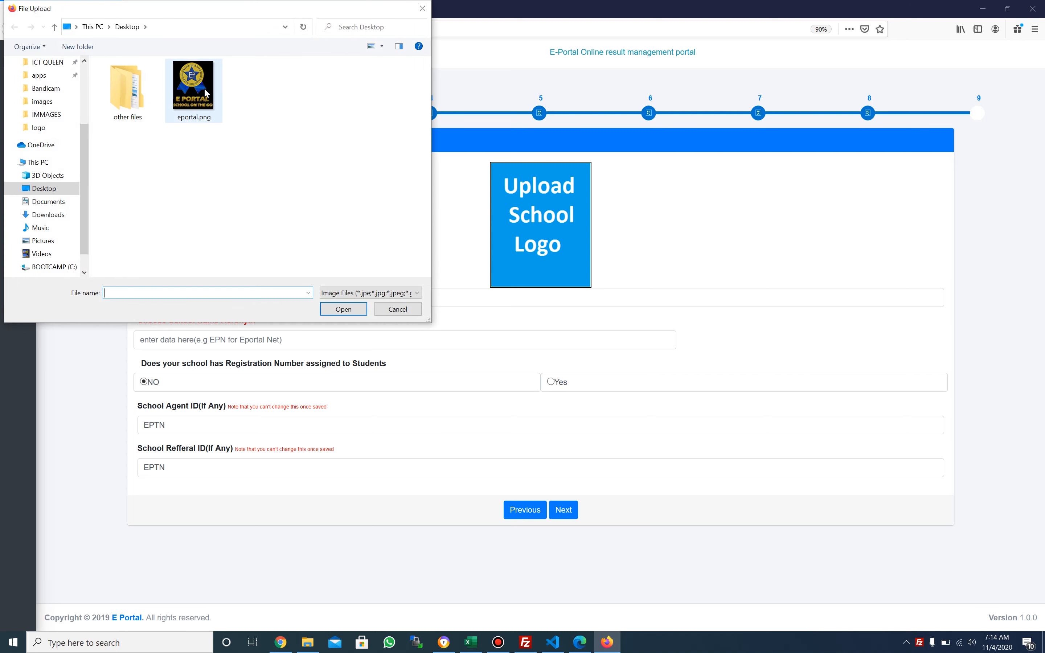
double_click(205, 92)
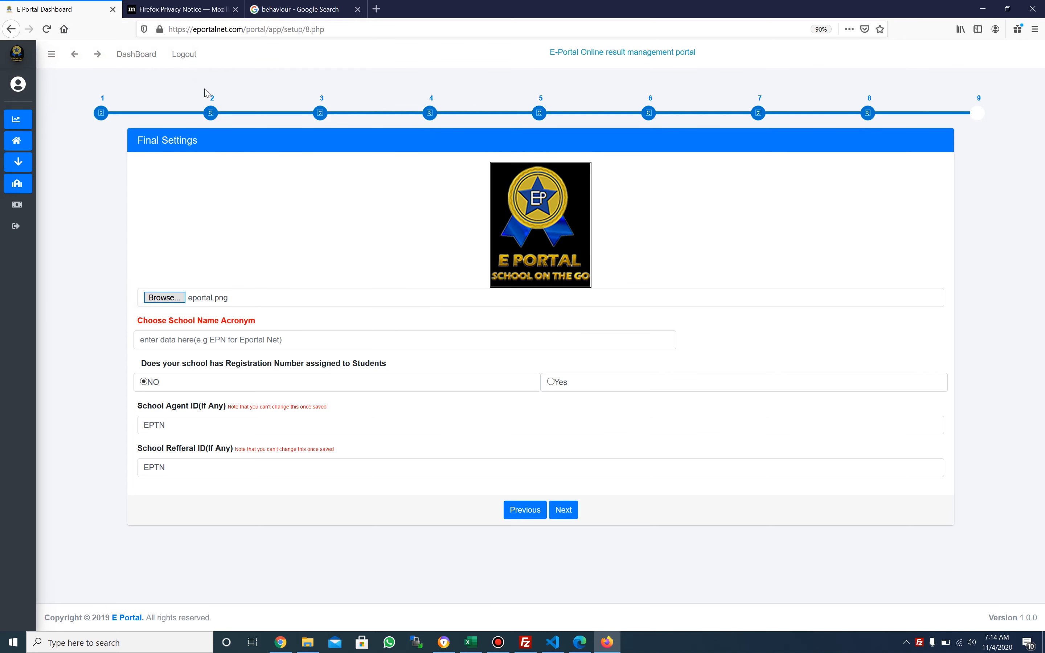
left_click(284, 336)
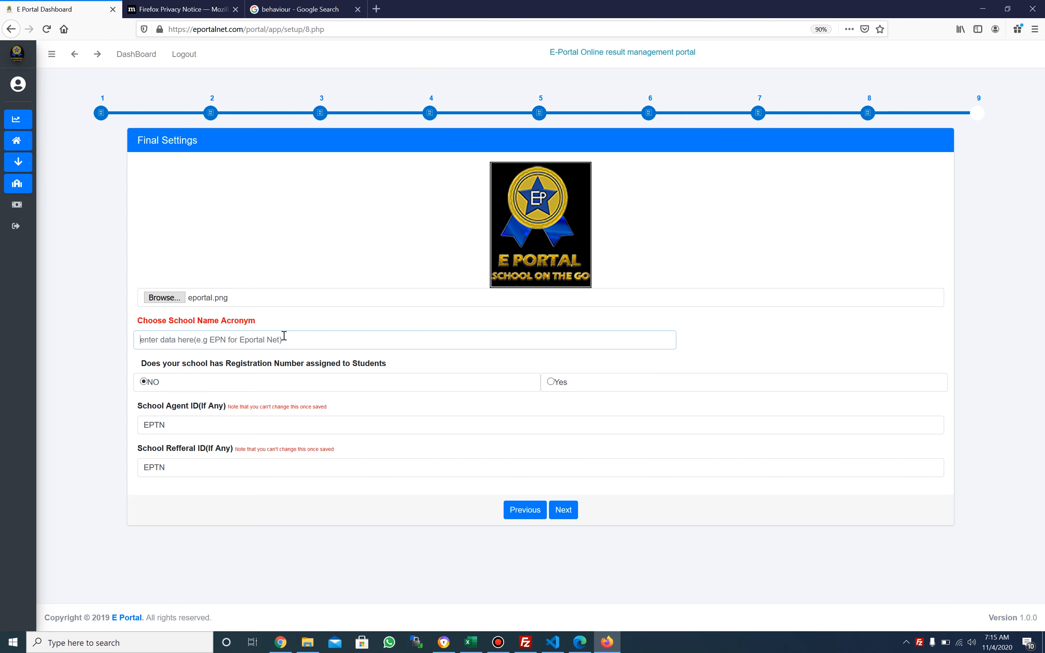
Enter EPDS in the School Name Acronym field
type("EP")
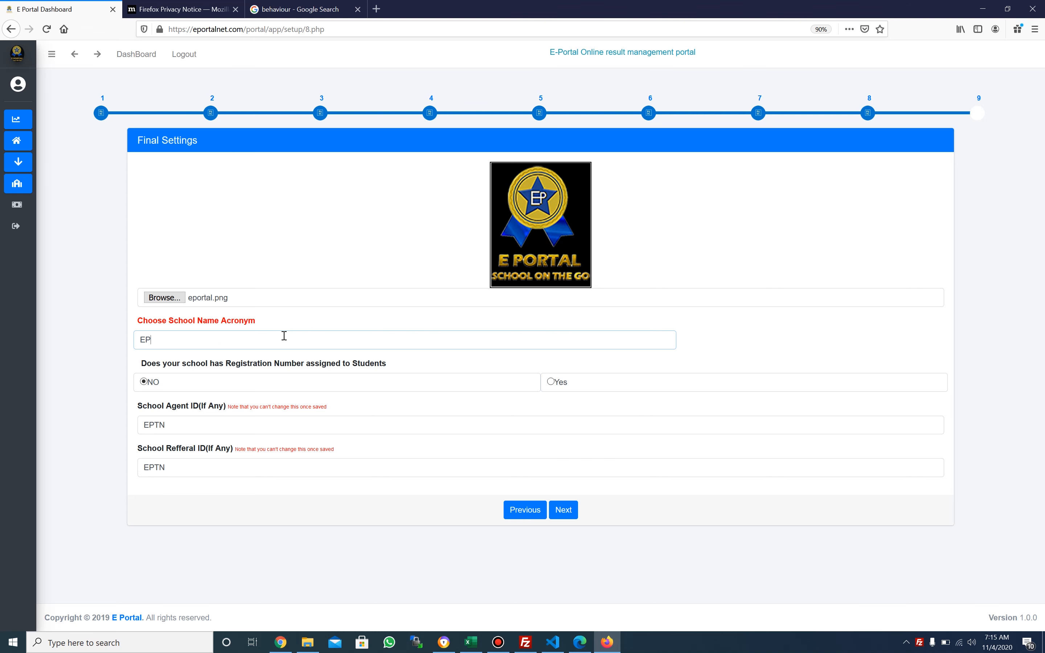
type("DS")
key("BackSpace")
key("BackSpace")
type("DS")
left_click(239, 461)
left_click(233, 427)
left_click_drag(233, 428, 85, 431)
key("ctrl+c")
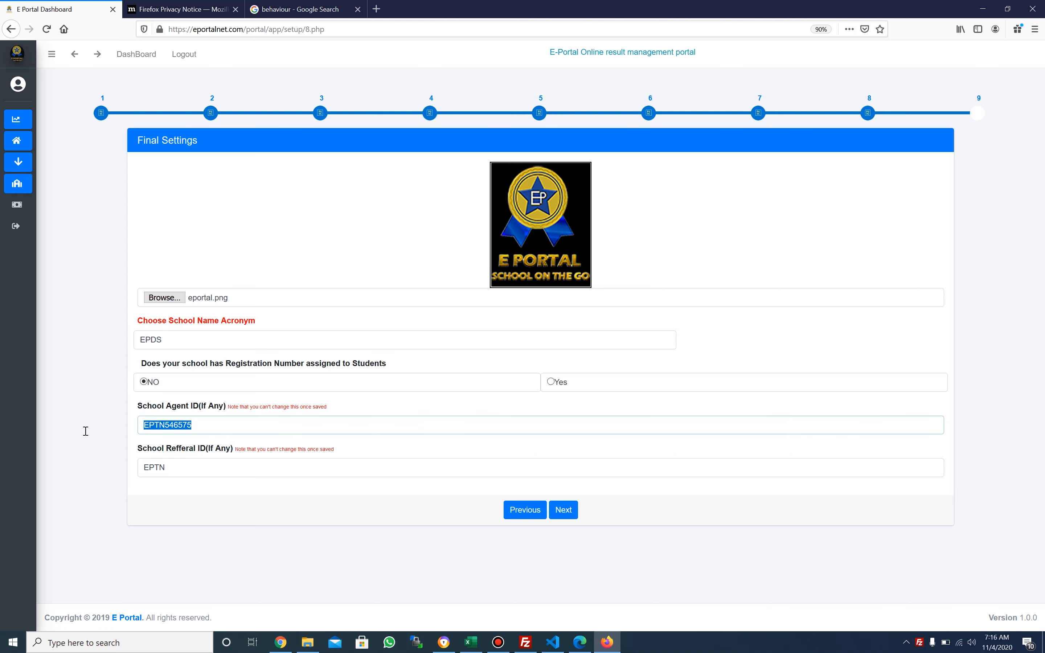
double_click(191, 460)
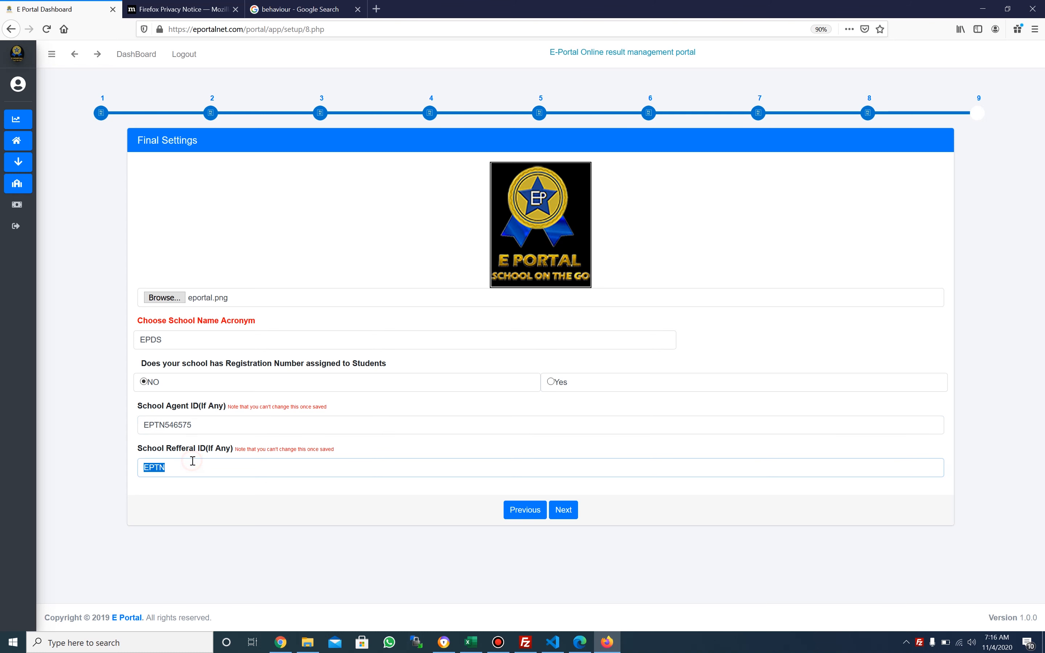
key("ctrl+v")
Submit the final settings and confirm the success alert to show the ₦5,000 invoice
left_click(572, 513)
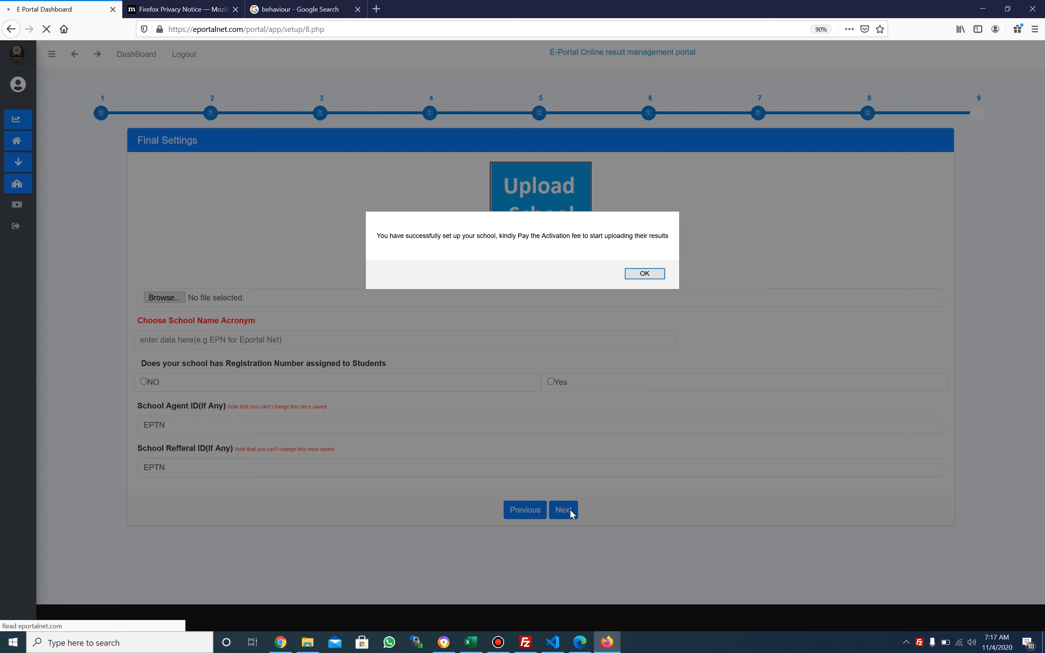
left_click(644, 274)
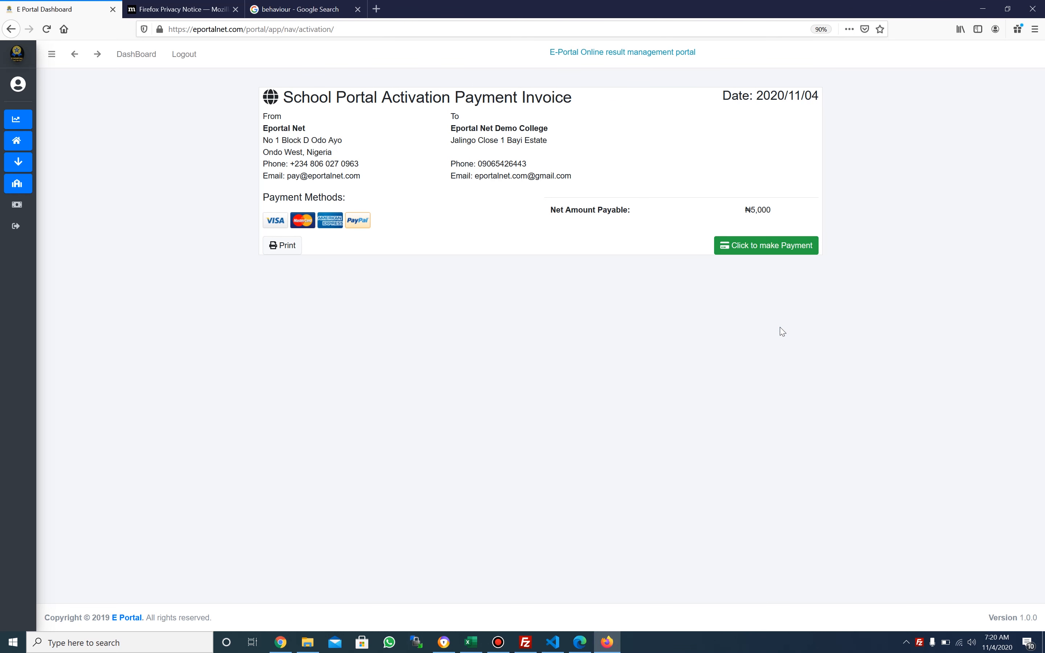
left_click(743, 246)
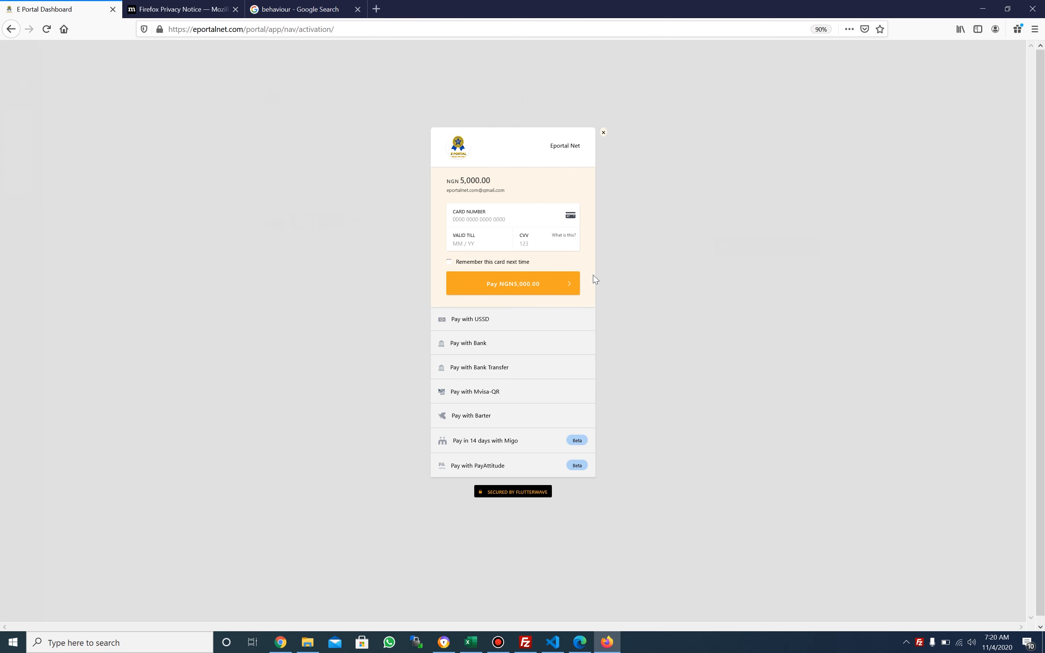
left_click(495, 370)
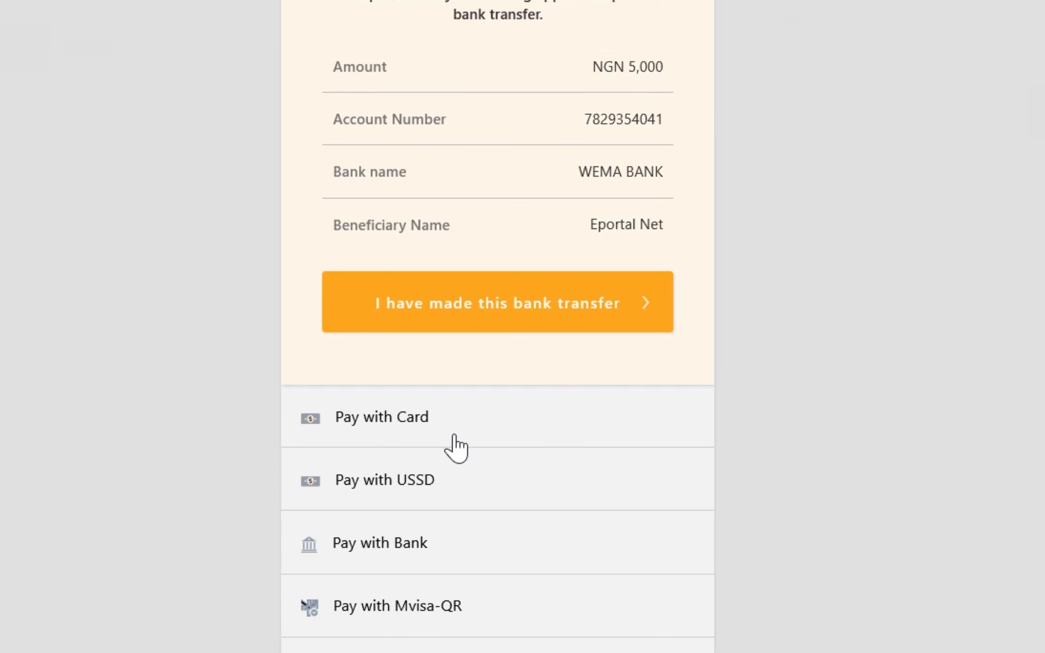
left_click(452, 484)
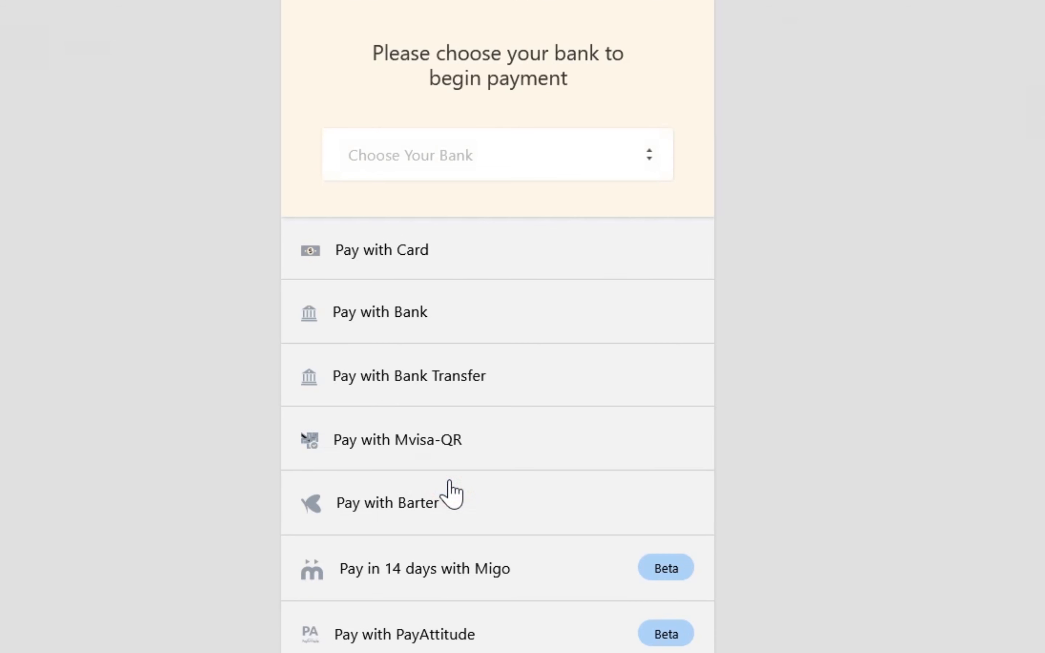
left_click(551, 150)
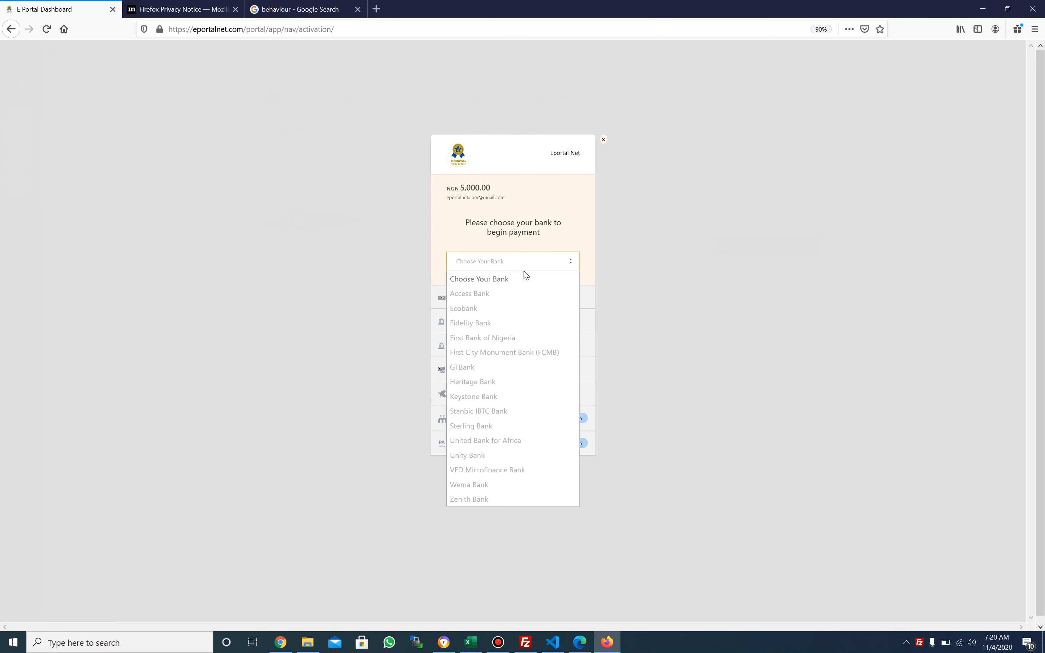
left_click(493, 368)
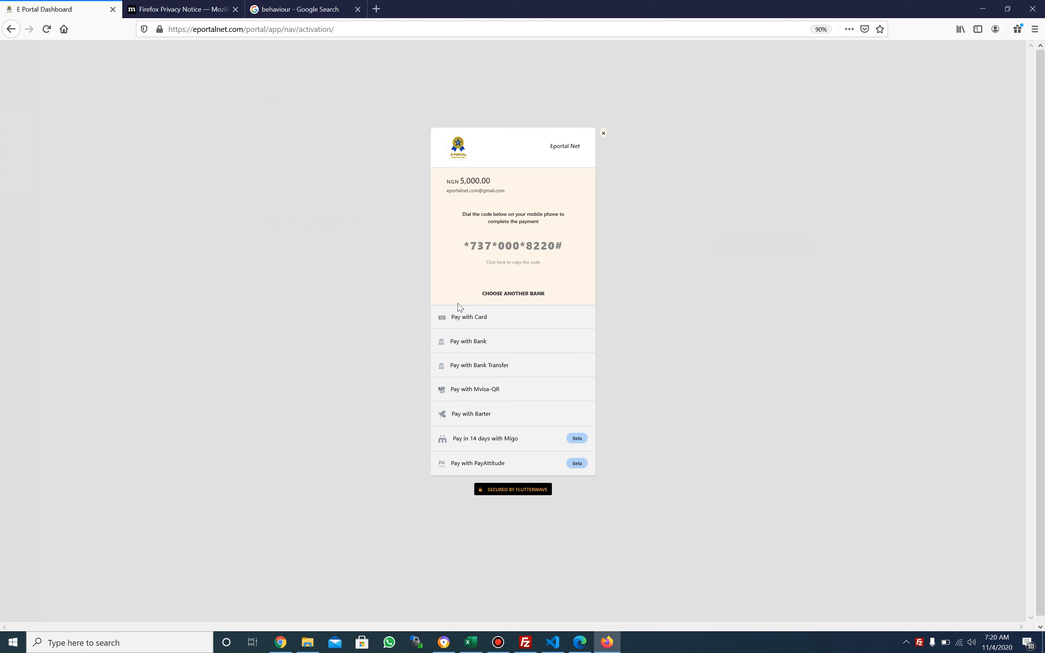
left_click(469, 317)
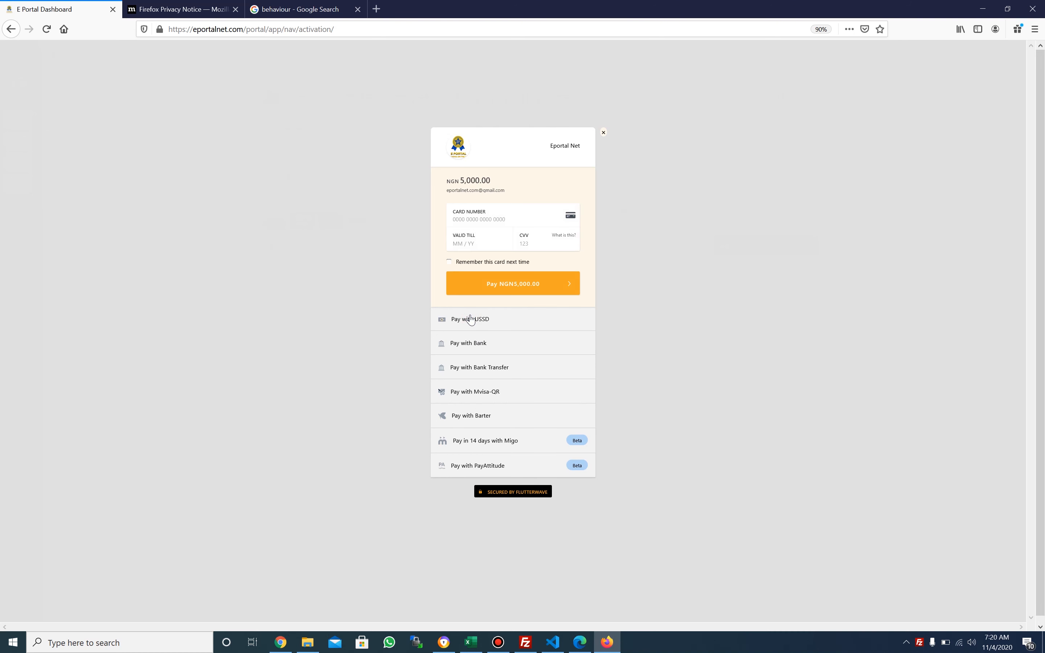